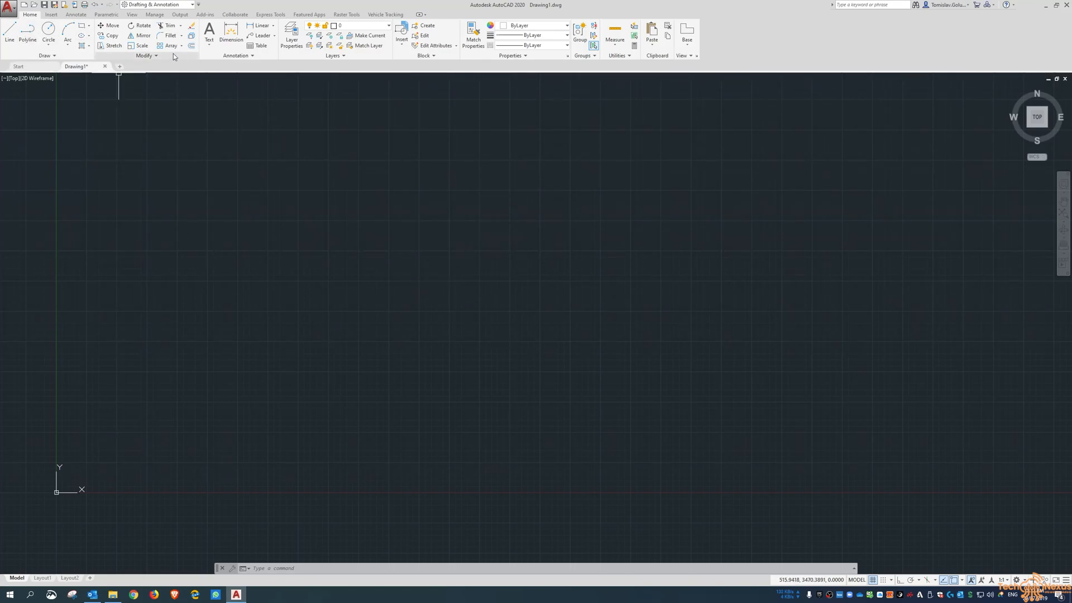
- Look over the display settings in the Options dialog
text(pp)
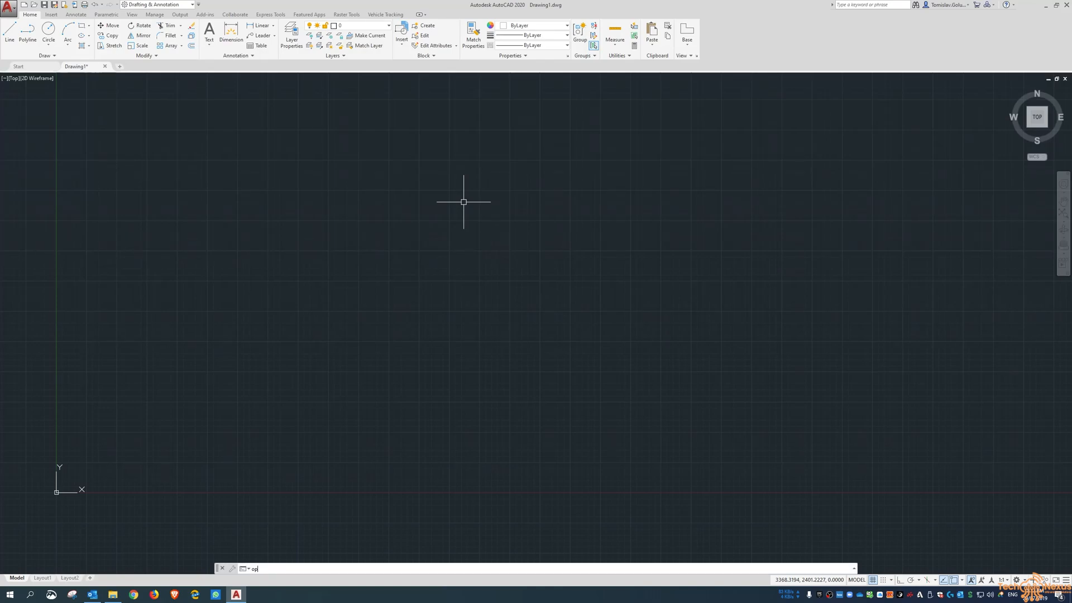
key(Return)
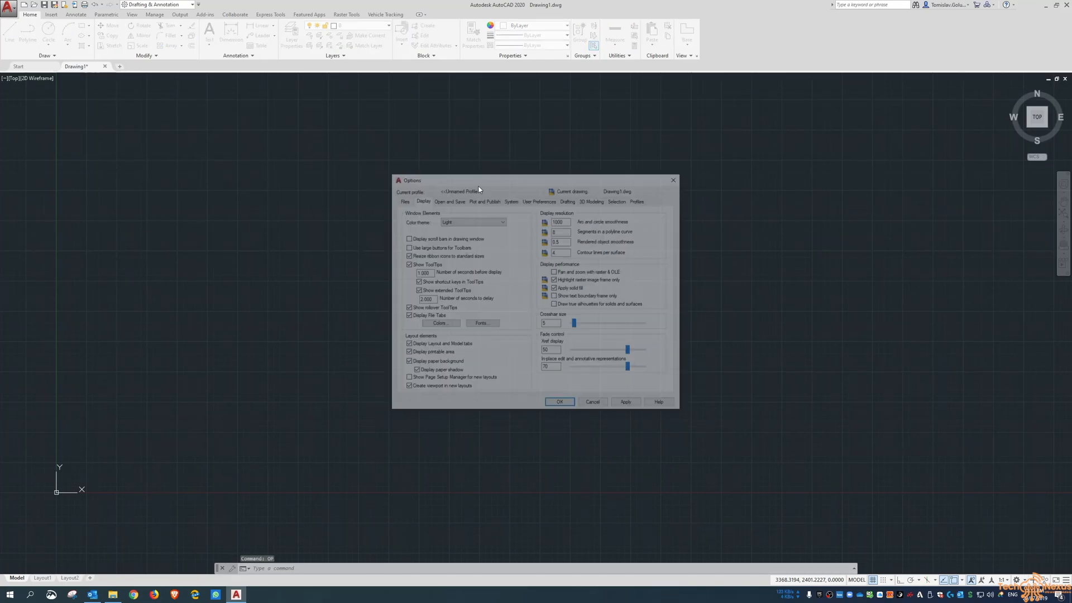
click(677, 177)
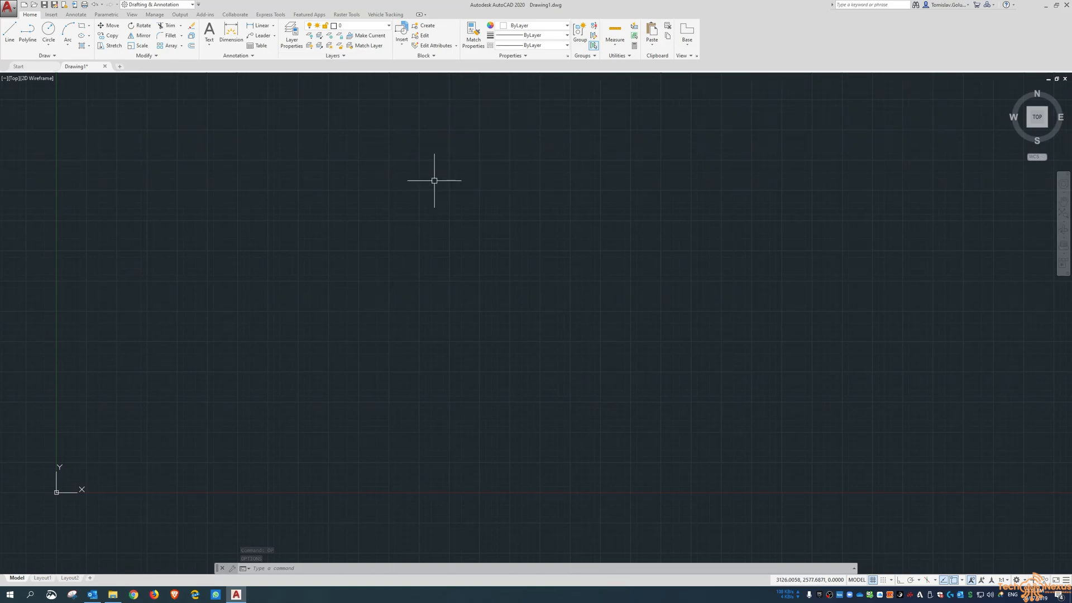
scroll(431, 192, down, 2)
middle_drag(431, 192, 406, 284)
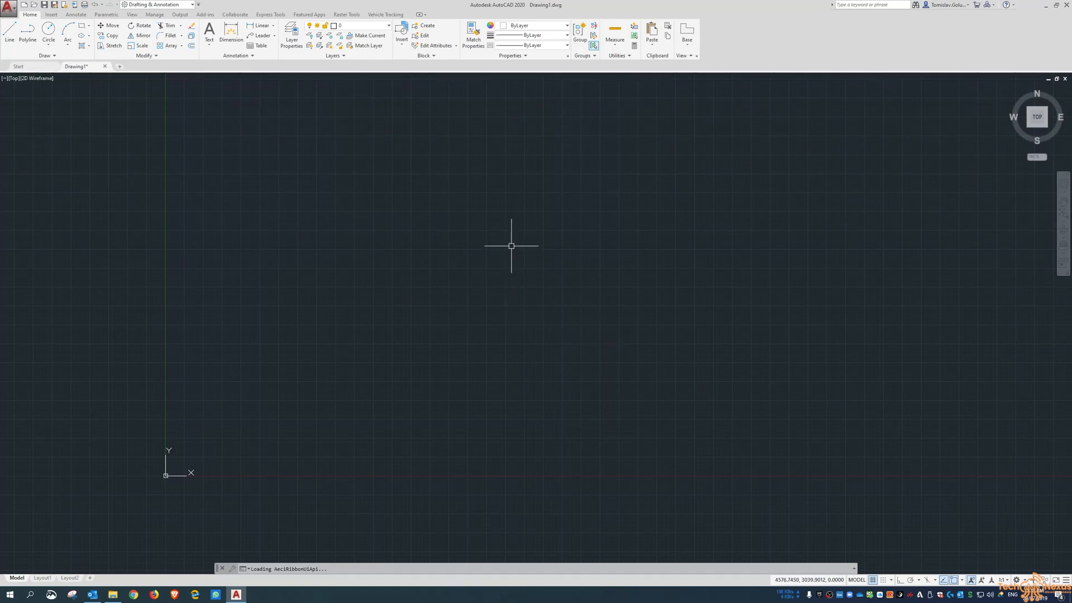
middle_drag(525, 234, 499, 251)
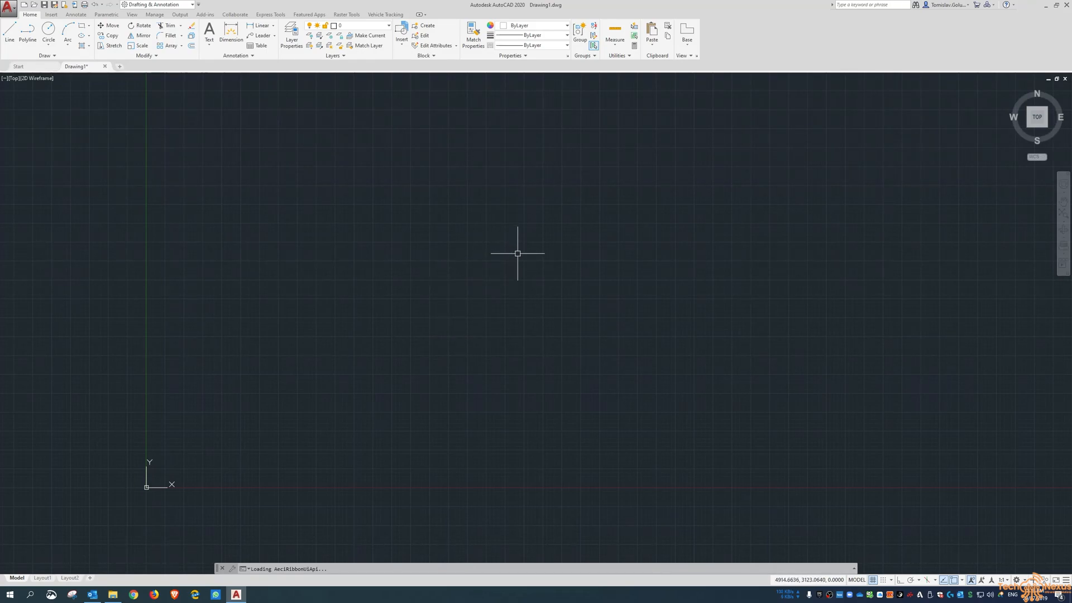
middle_drag(510, 262, 494, 276)
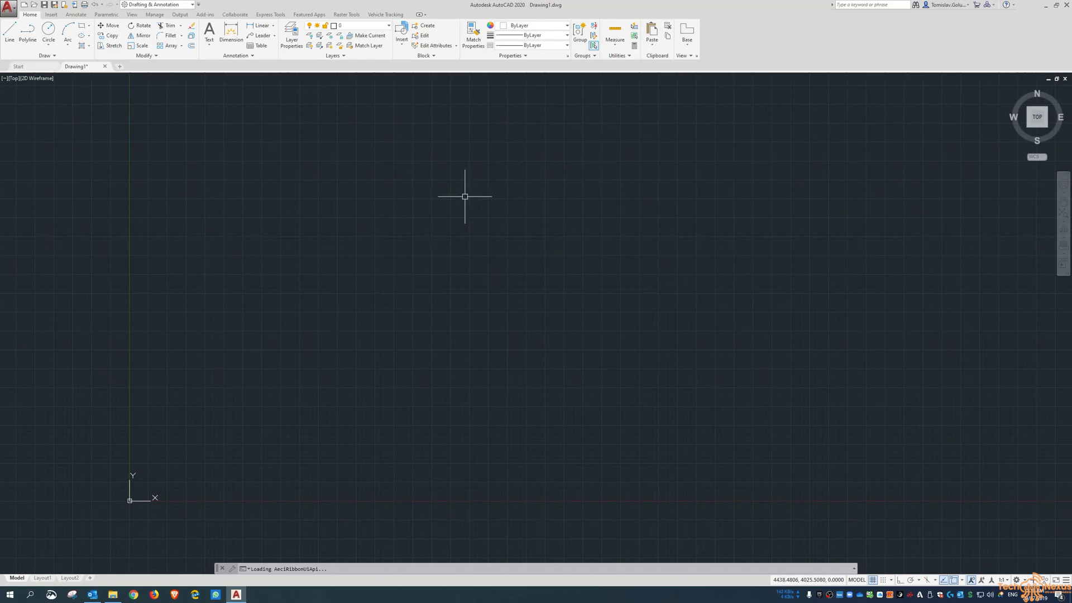
text(-tool)
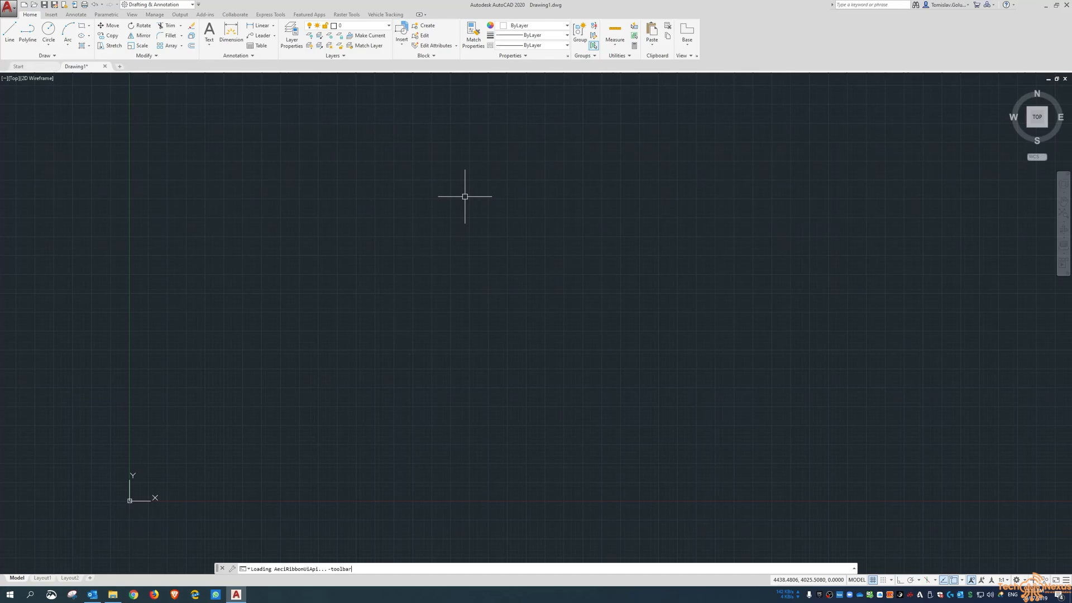
text(bar)
key(Return)
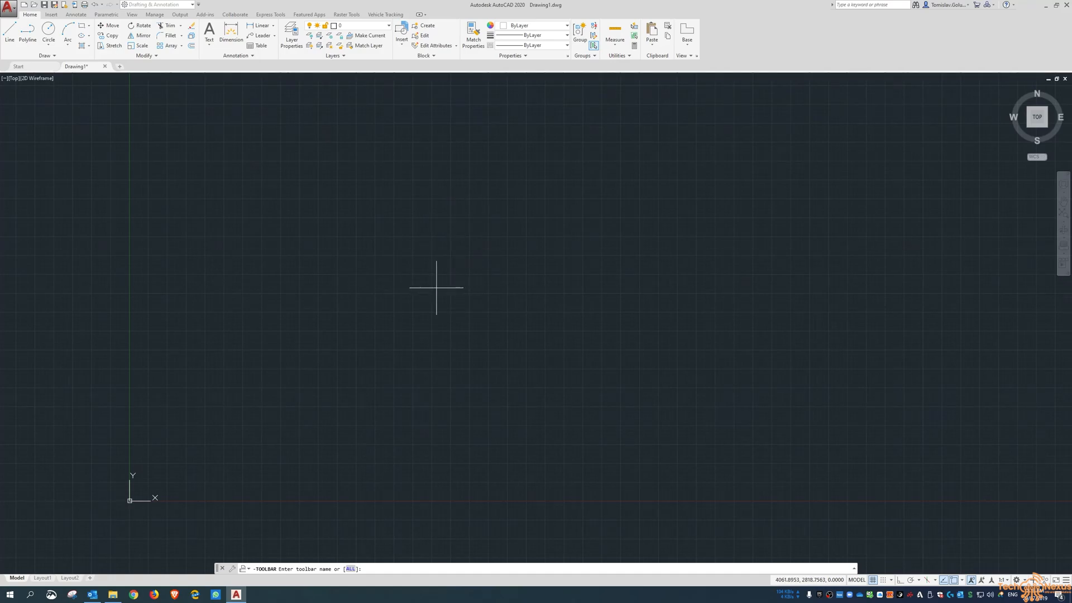
key(Escape)
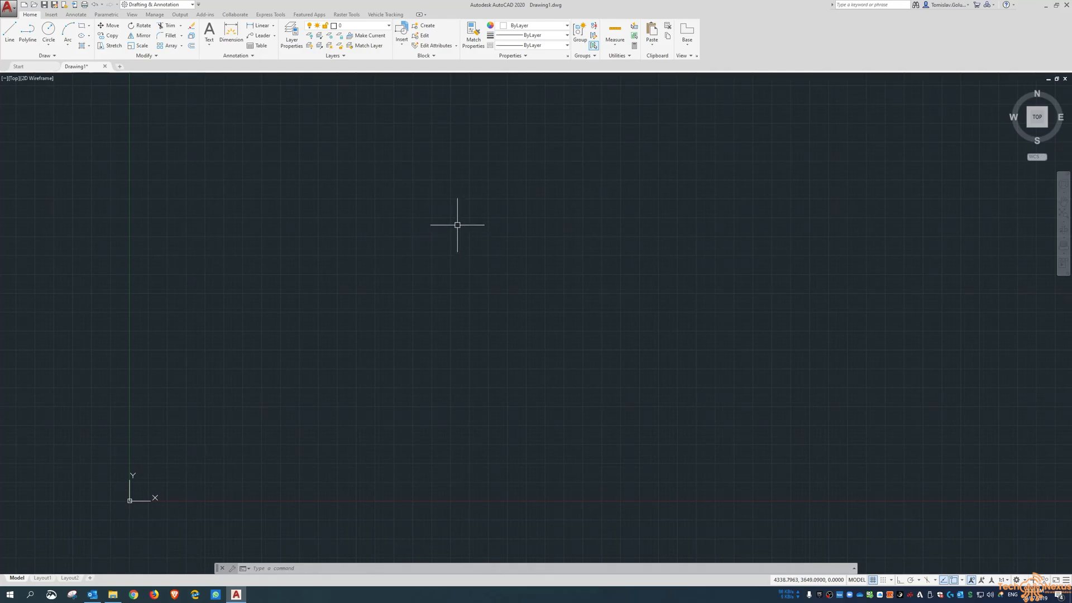
- Examine the list of available toolbars in the Customize User Interface dialog
text(un)
key(Return)
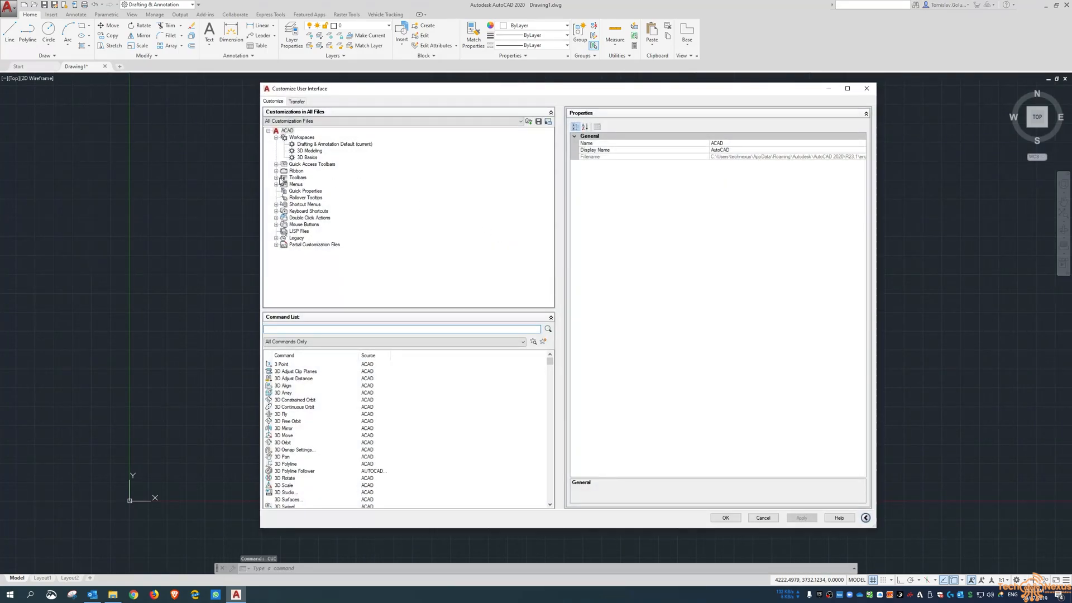
click(276, 178)
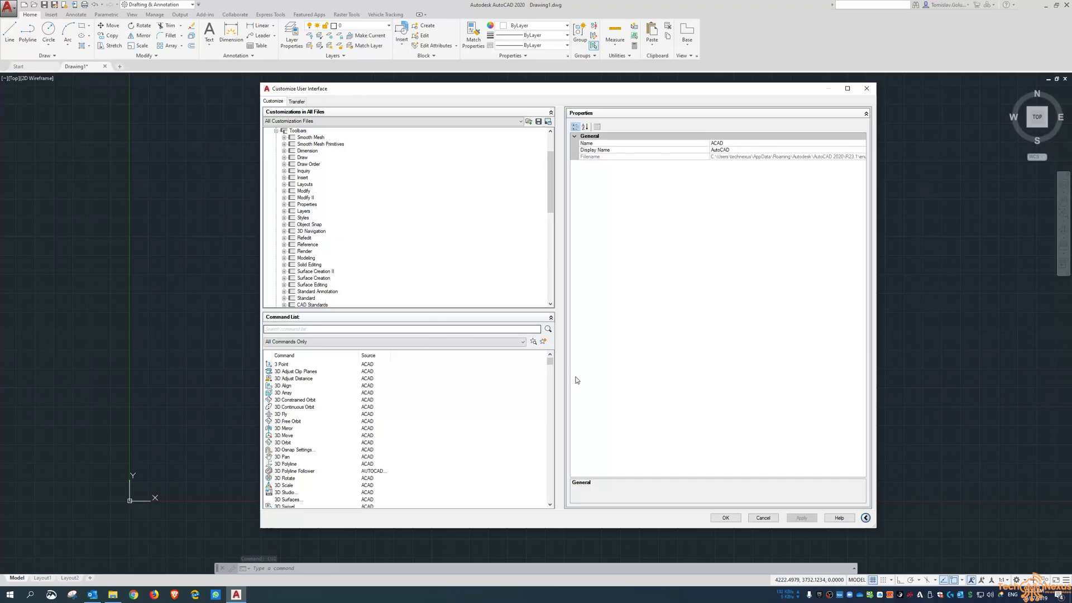
click(763, 518)
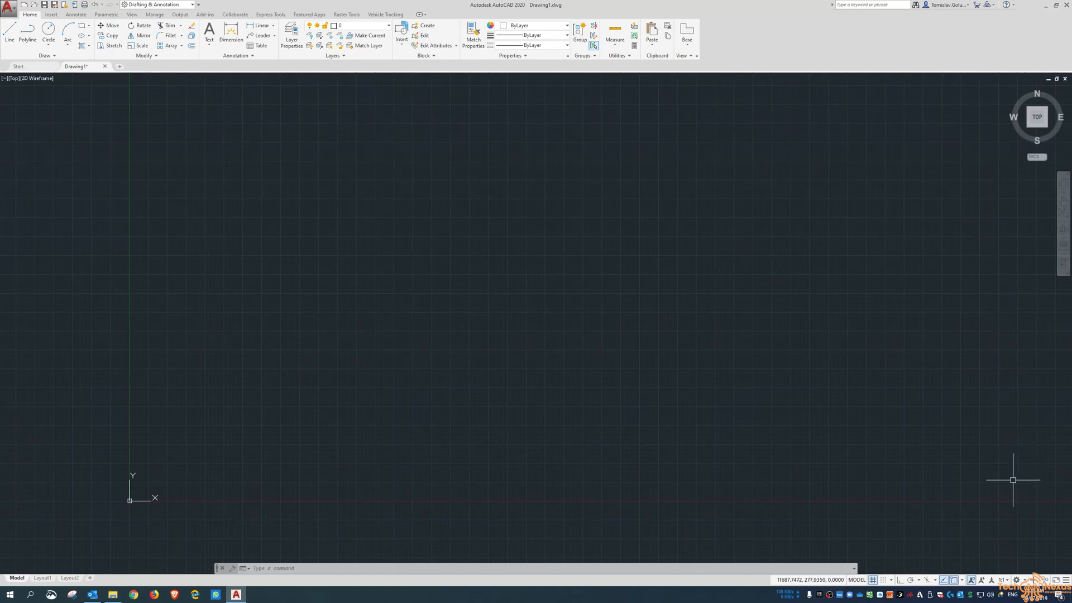
- Sketch a chain of four connected line segments freehand in the empty model space with the Line command
scroll(218, 436, down, 2)
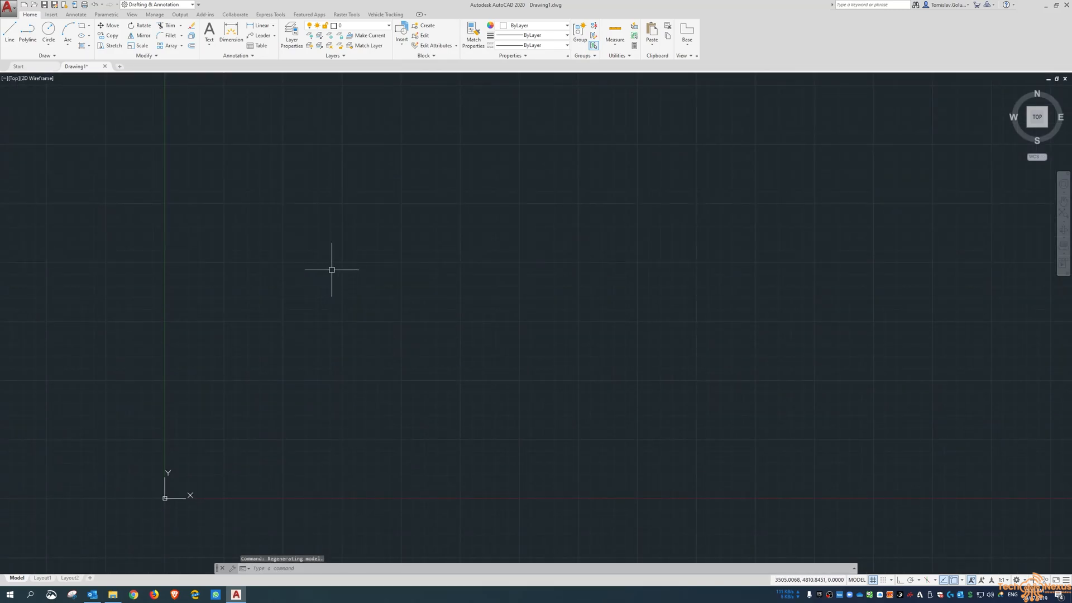
text(l)
key(Return)
click(260, 271)
click(484, 222)
click(538, 352)
click(359, 418)
click(359, 177)
key(Return)
- Erase all the freehand line segments with one crossing selection
text(e)
key(Return)
click(592, 143)
click(322, 400)
key(Return)
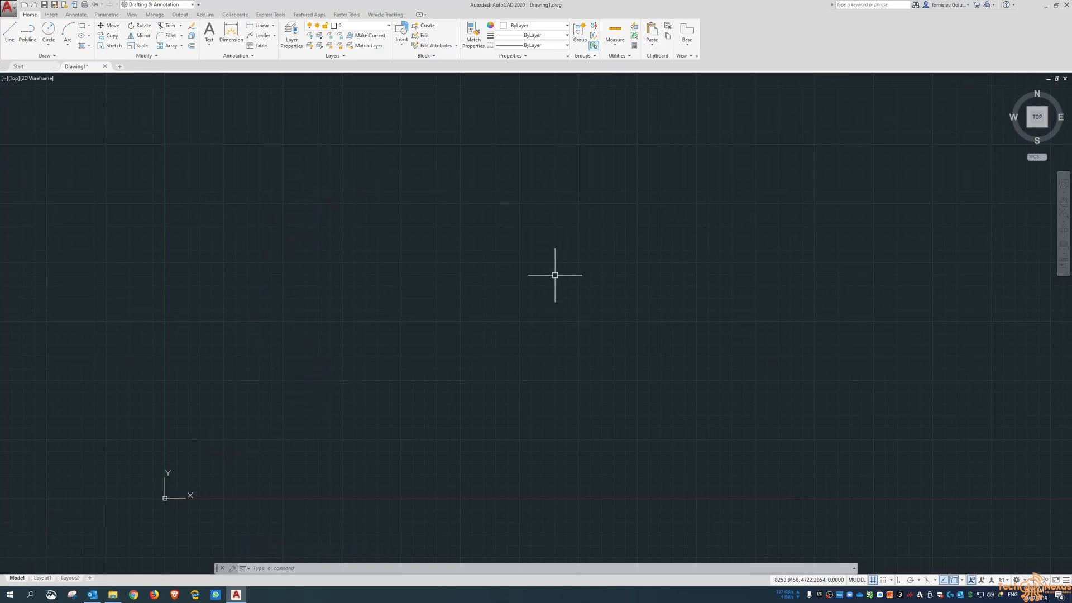
- Draw a 100 by 100 rectangle from a freely picked corner and fit it in the view
text(rec)
key(Return)
click(306, 393)
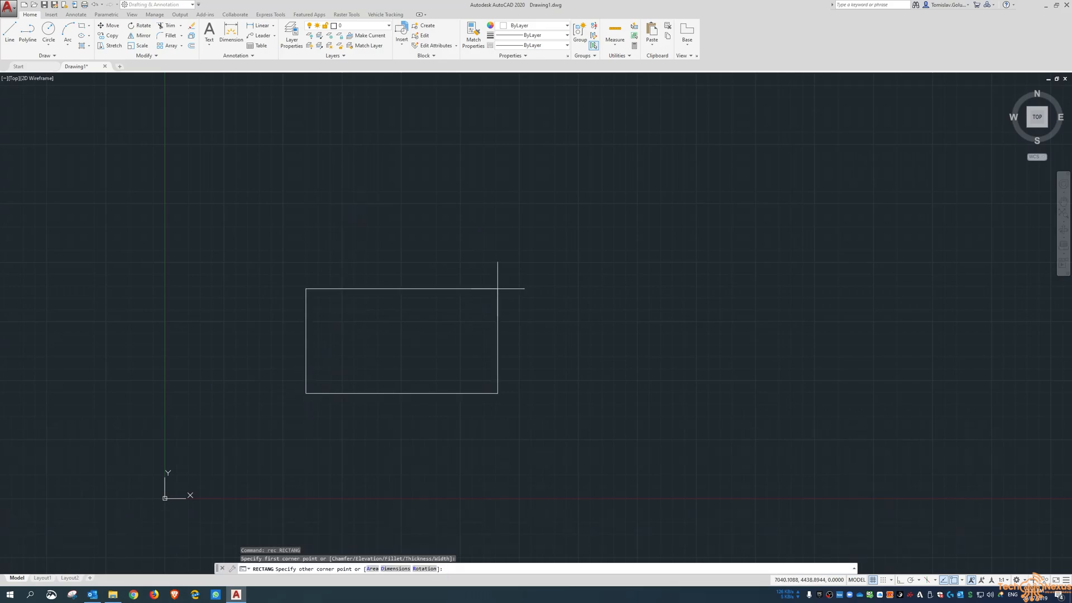
text(@100,100)
key(Return)
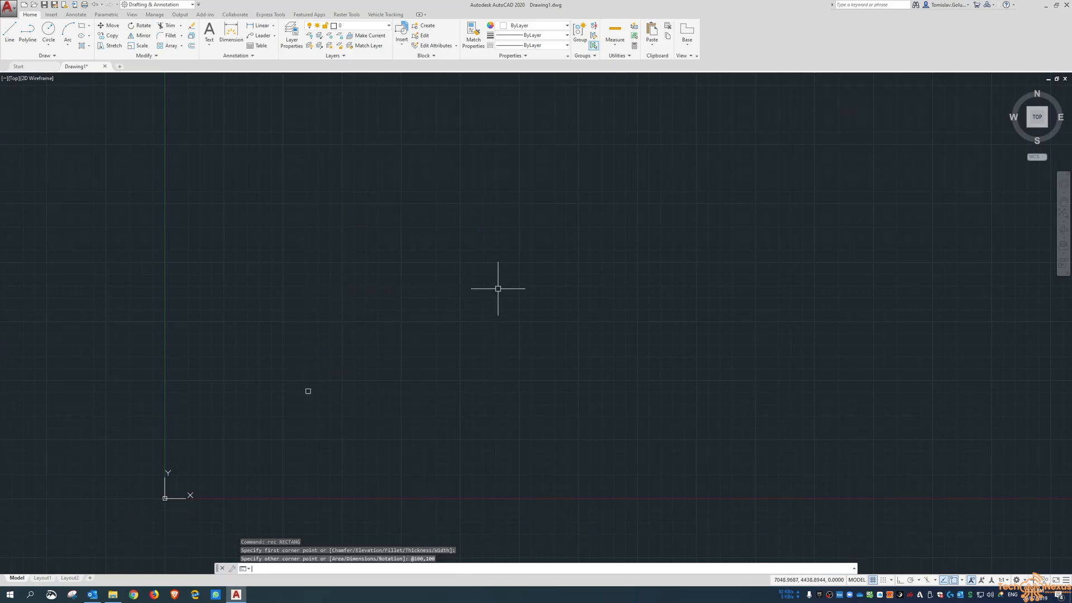
text(z)
key(Return)
text(e)
key(Return)
scroll(453, 304, down, 1)
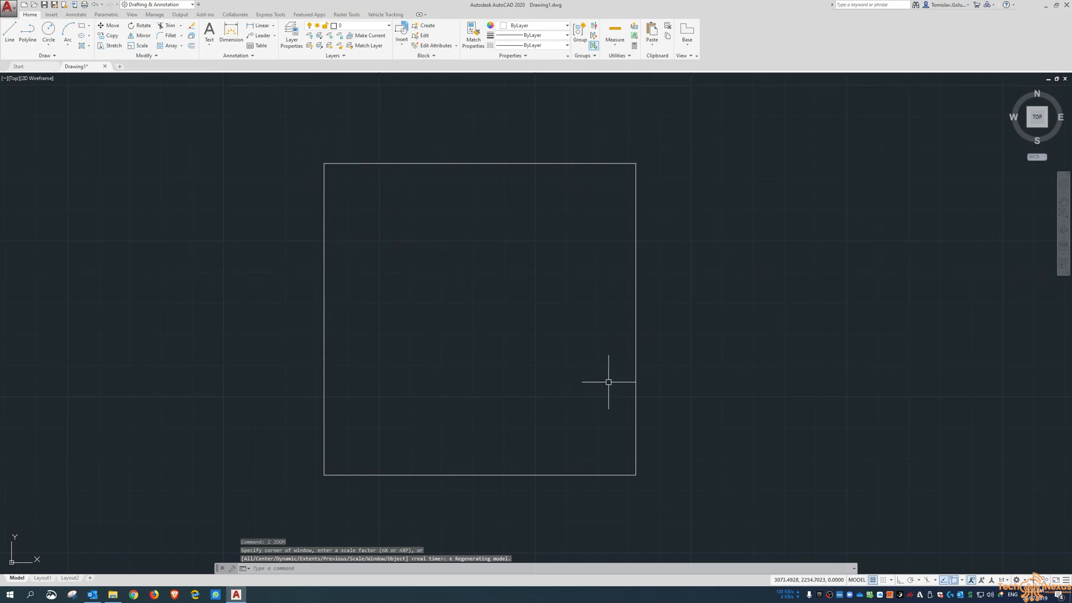
- Examine the length type and angle type options in the Drawing Units dialog
text(units)
key(Return)
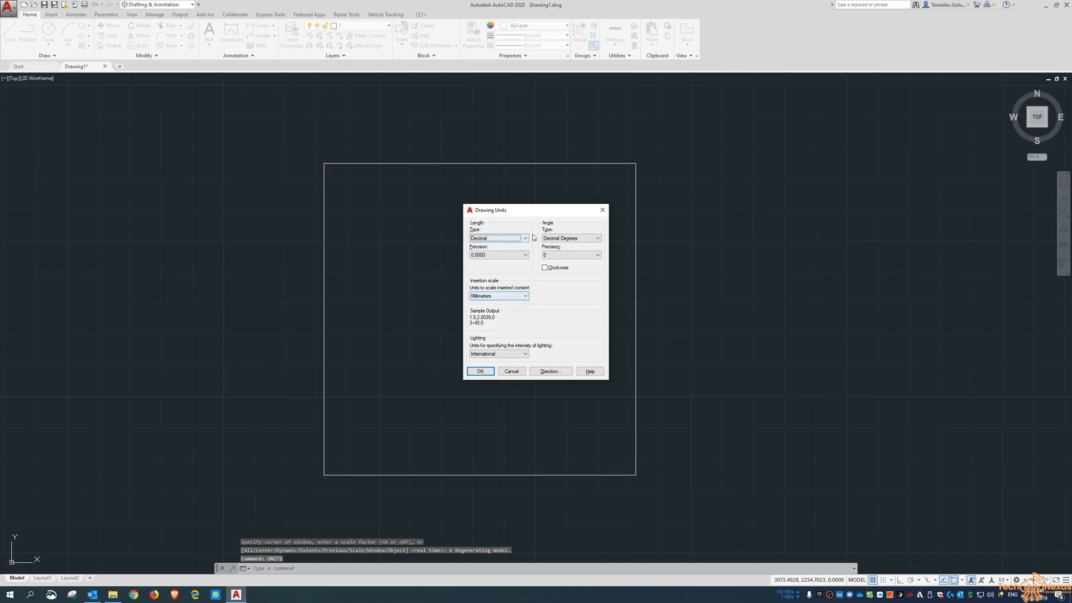
click(506, 239)
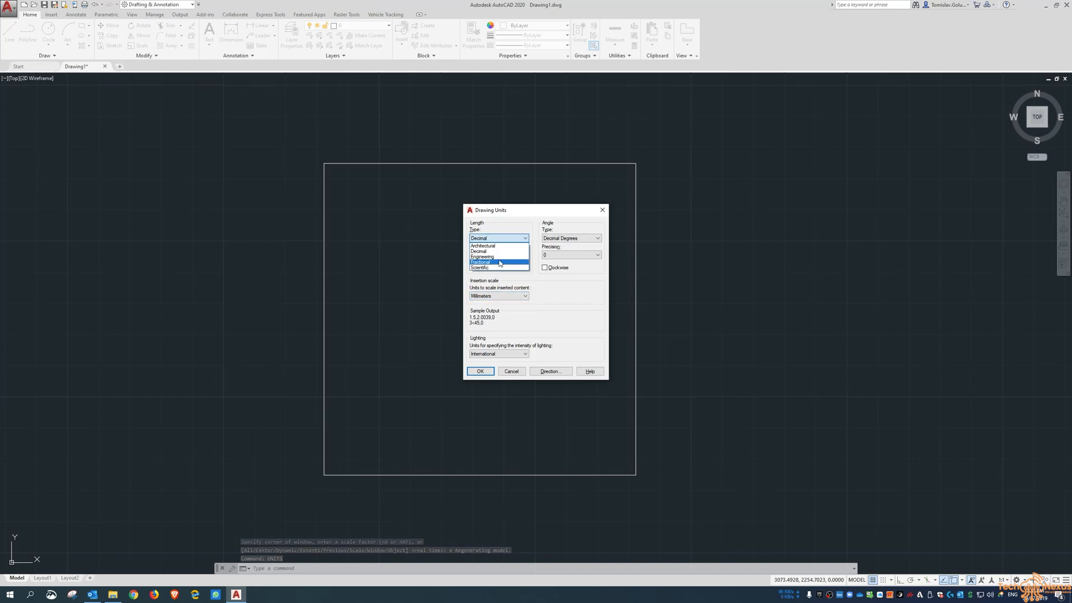
click(517, 224)
click(582, 237)
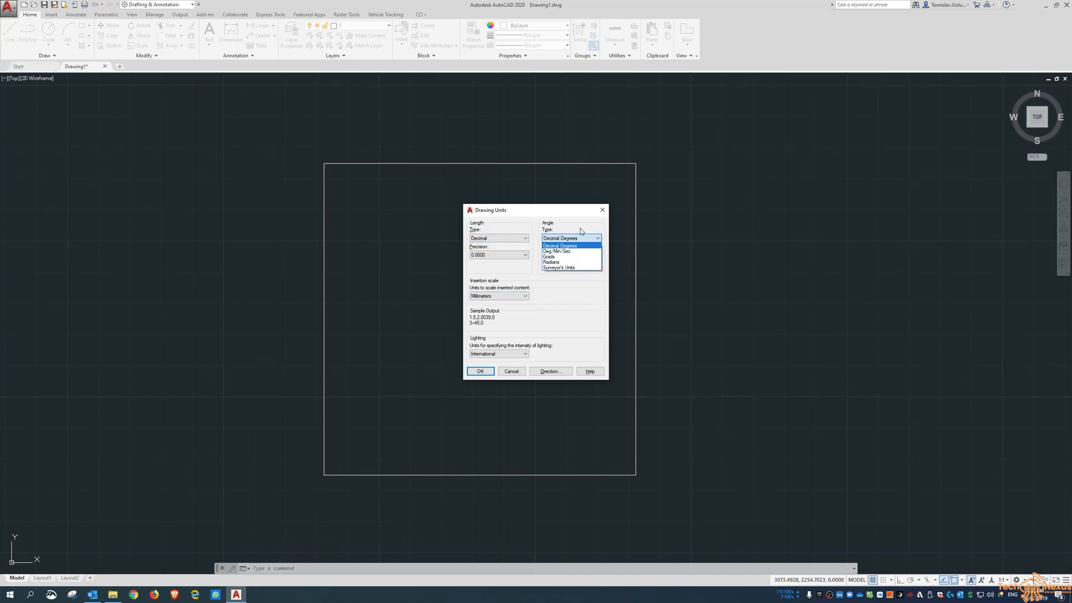
click(574, 221)
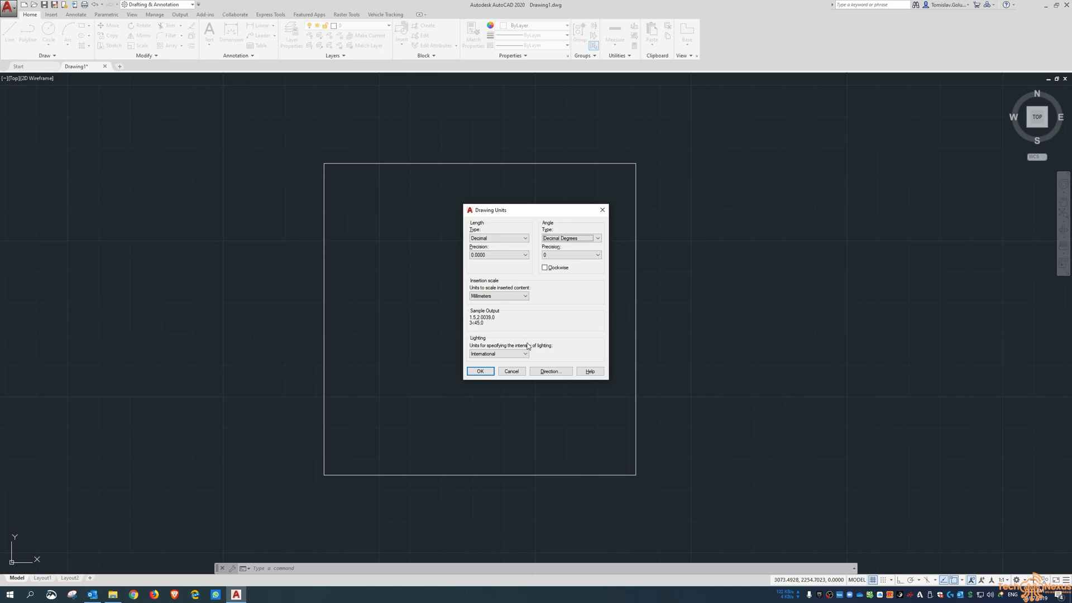
click(518, 371)
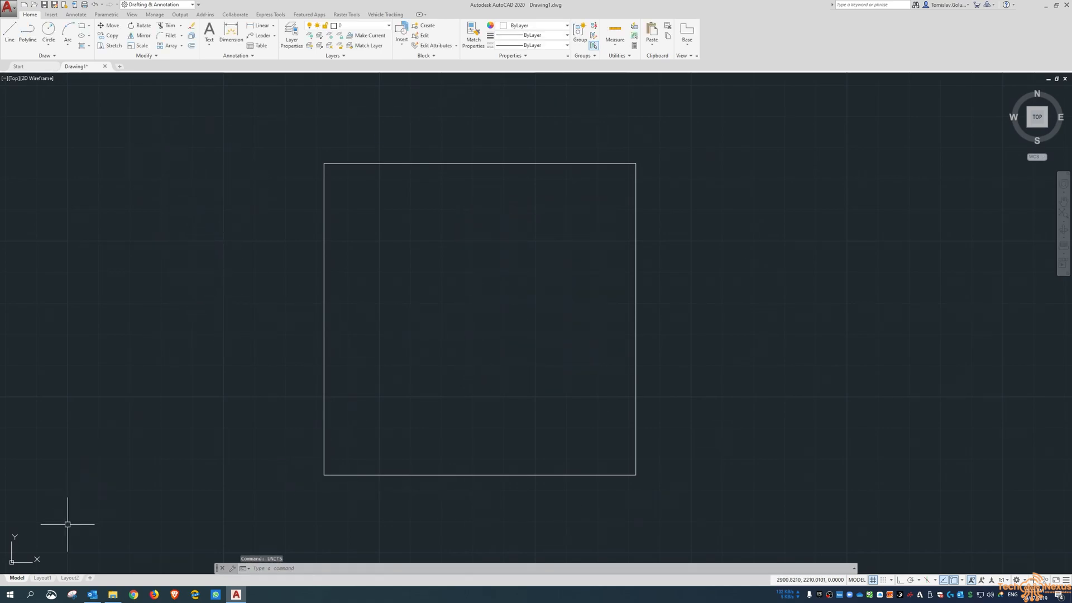
- Switch to Layout1 and set the scale of its viewport to 1:2
click(42, 579)
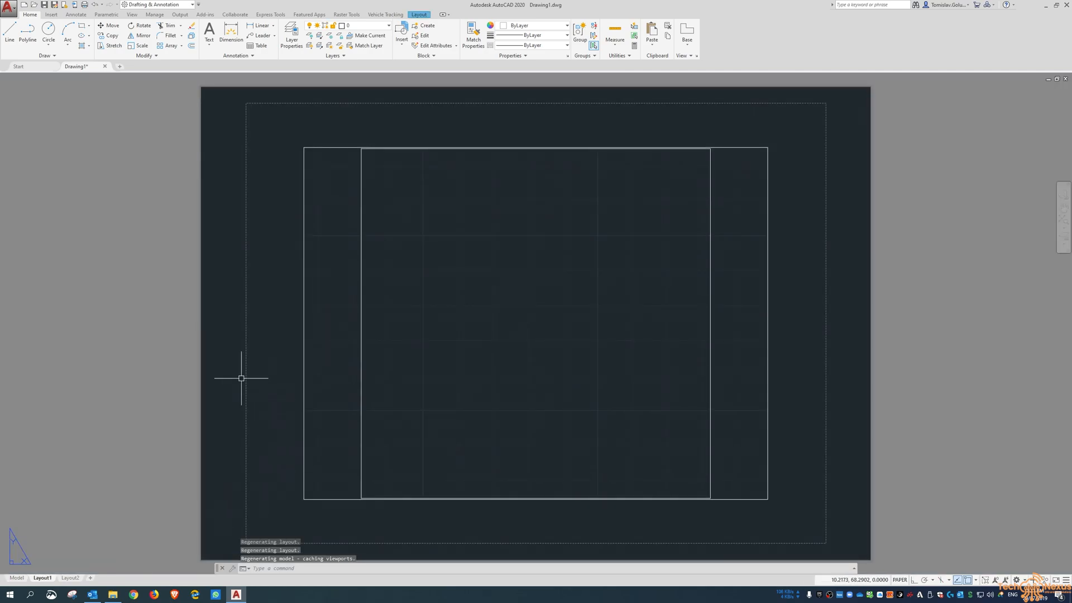
click(305, 238)
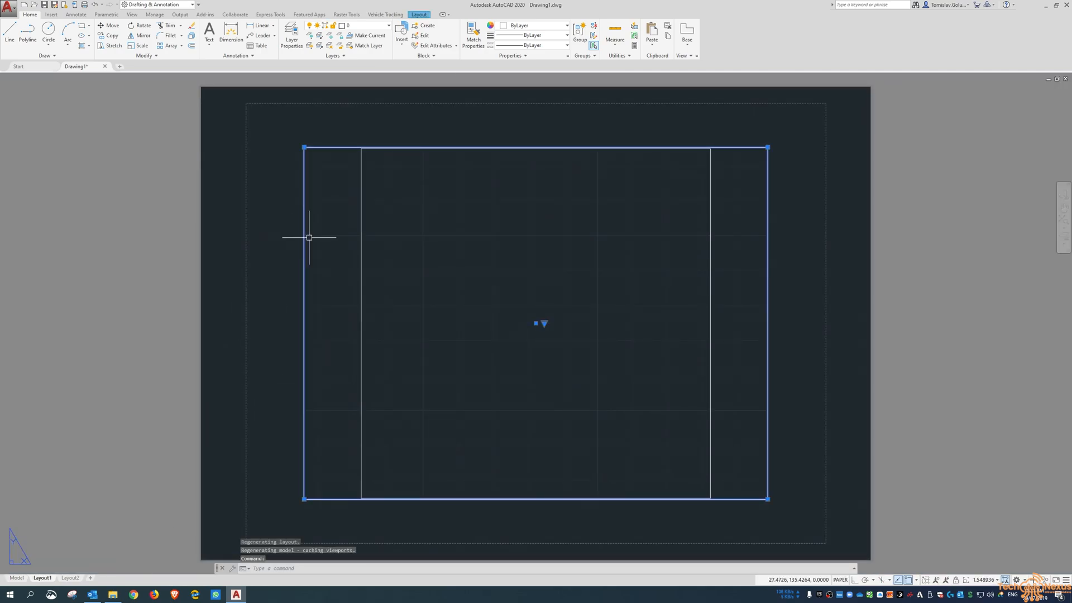
click(545, 324)
click(565, 345)
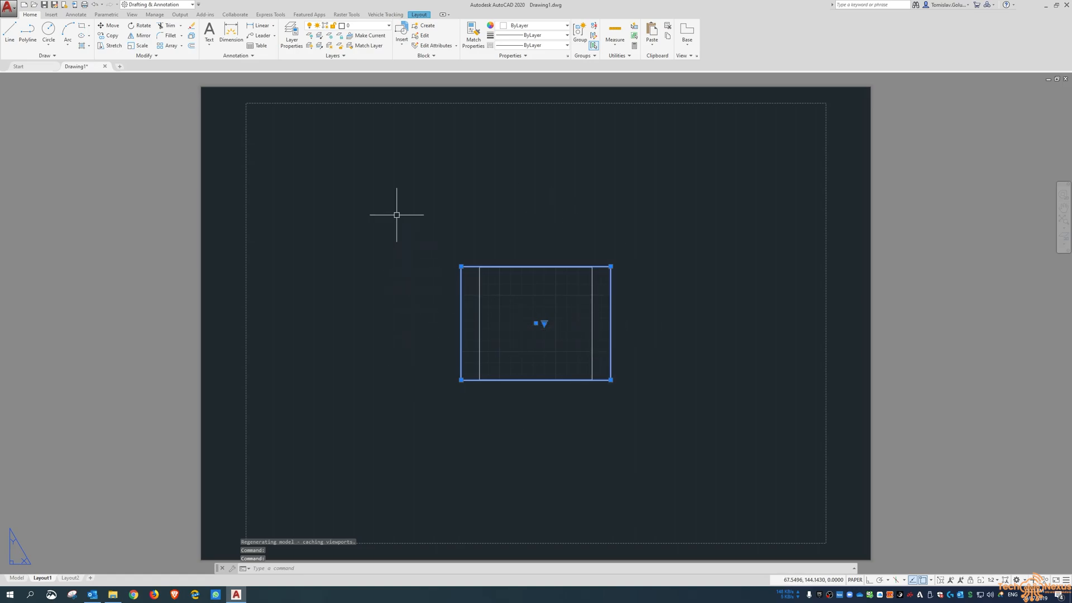
scroll(563, 342, up, 2)
scroll(404, 250, down, 2)
key(Escape)
scroll(378, 276, down, 2)
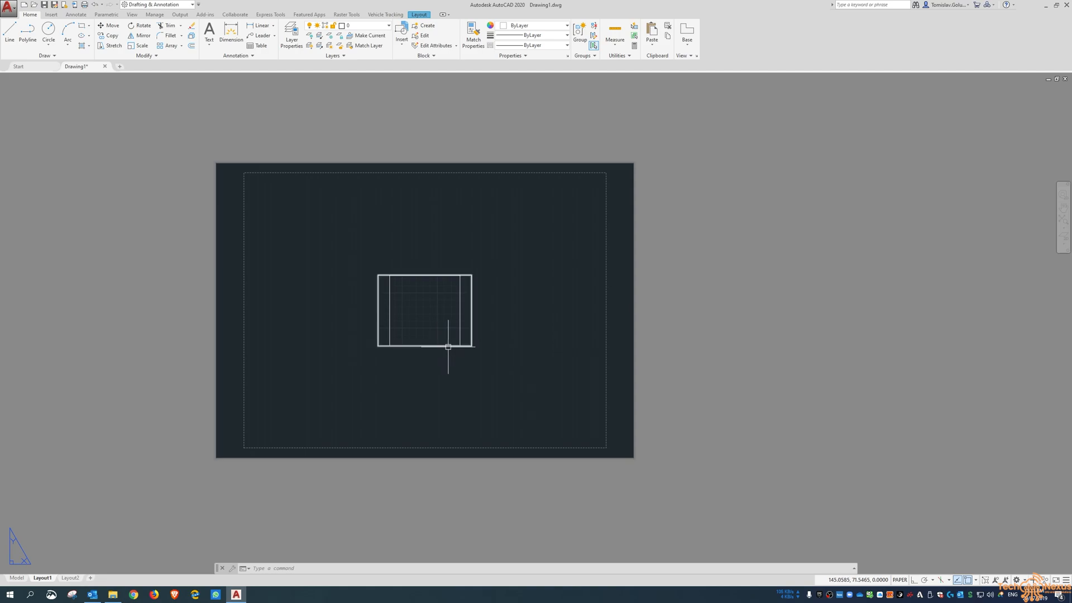
- Look over the viewport on the sheet and its list of available scales
scroll(382, 290, up, 4)
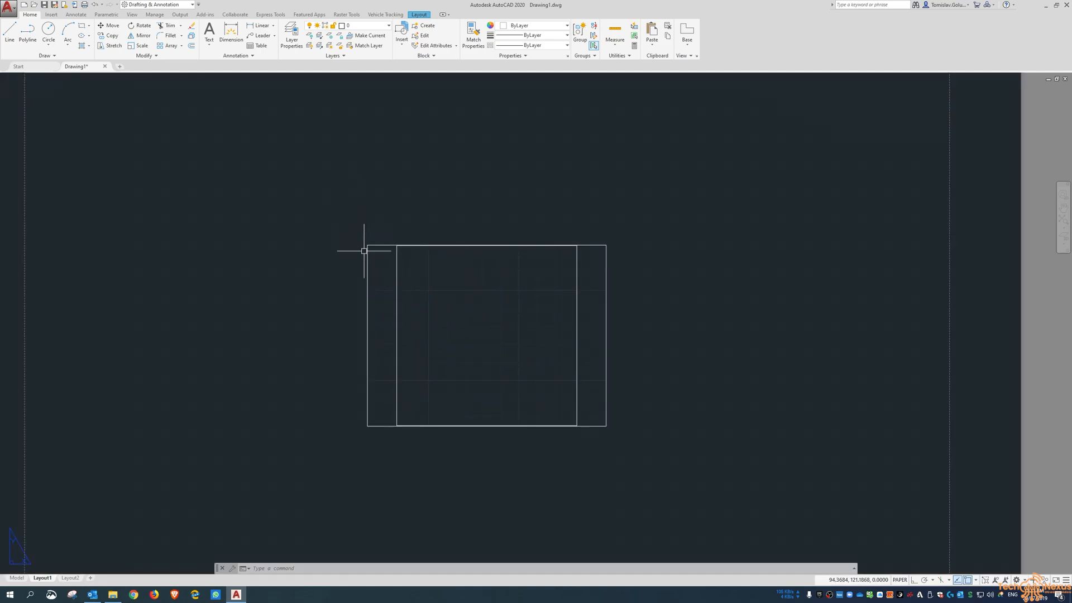
scroll(367, 248, down, 3)
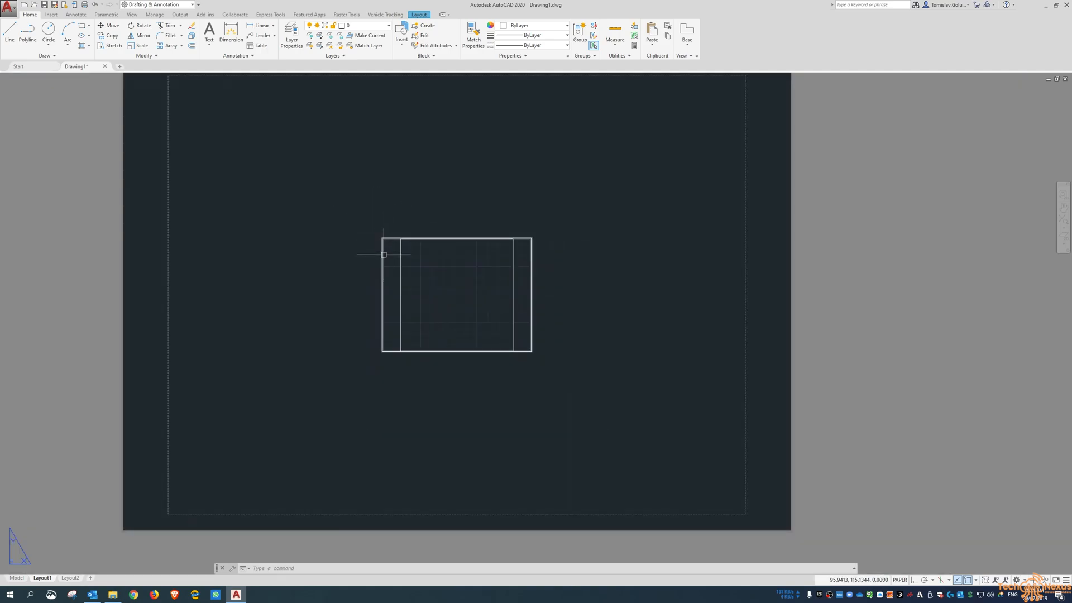
click(382, 298)
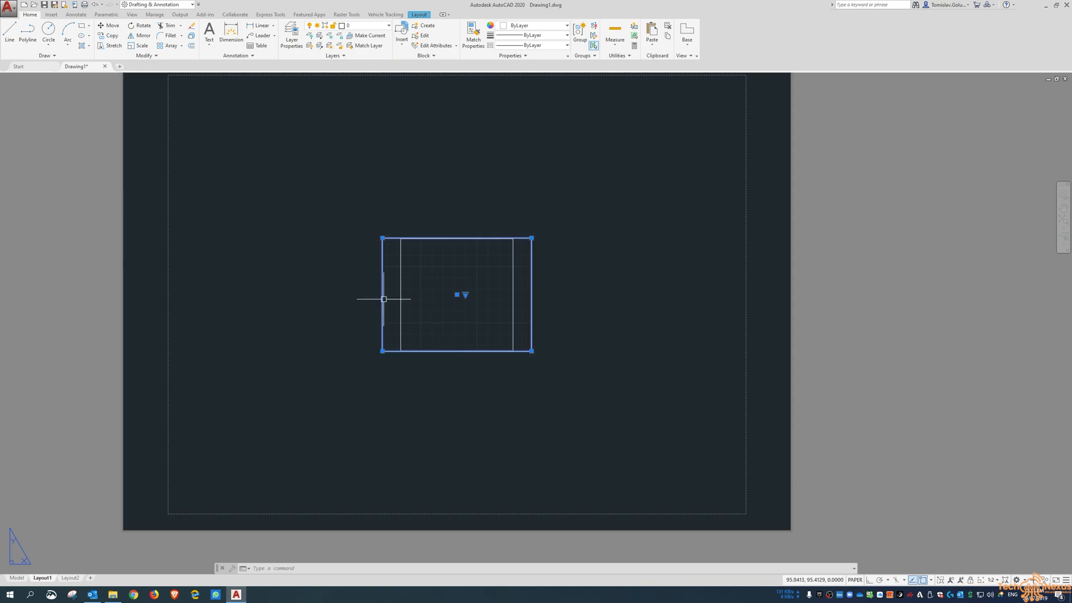
click(466, 295)
key(Escape)
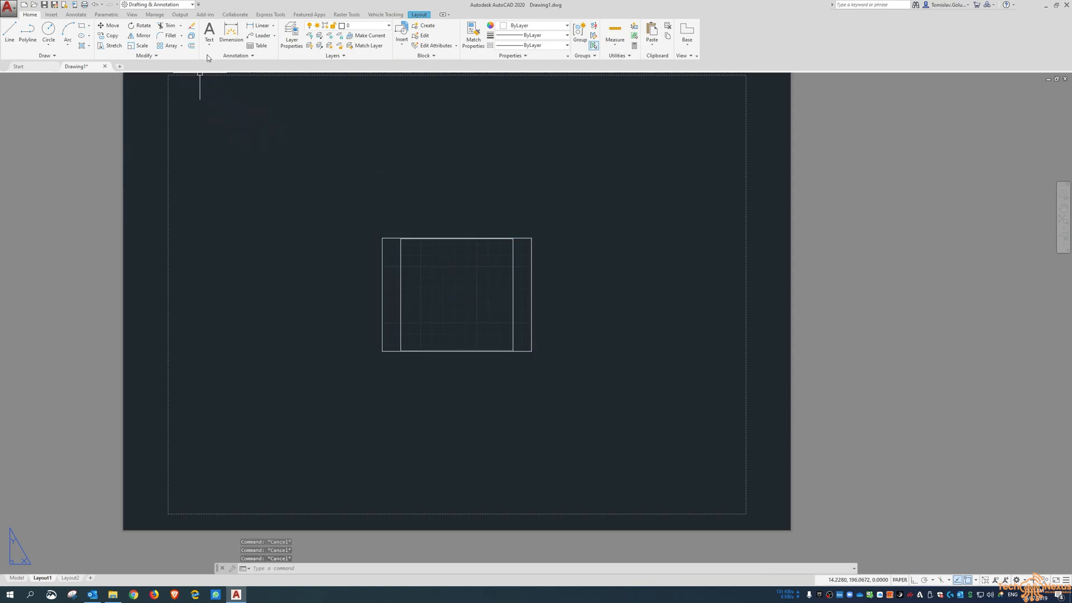
- Dimension the square's left edge in Layout1, placing the dimension line outside the viewport
click(231, 32)
click(400, 272)
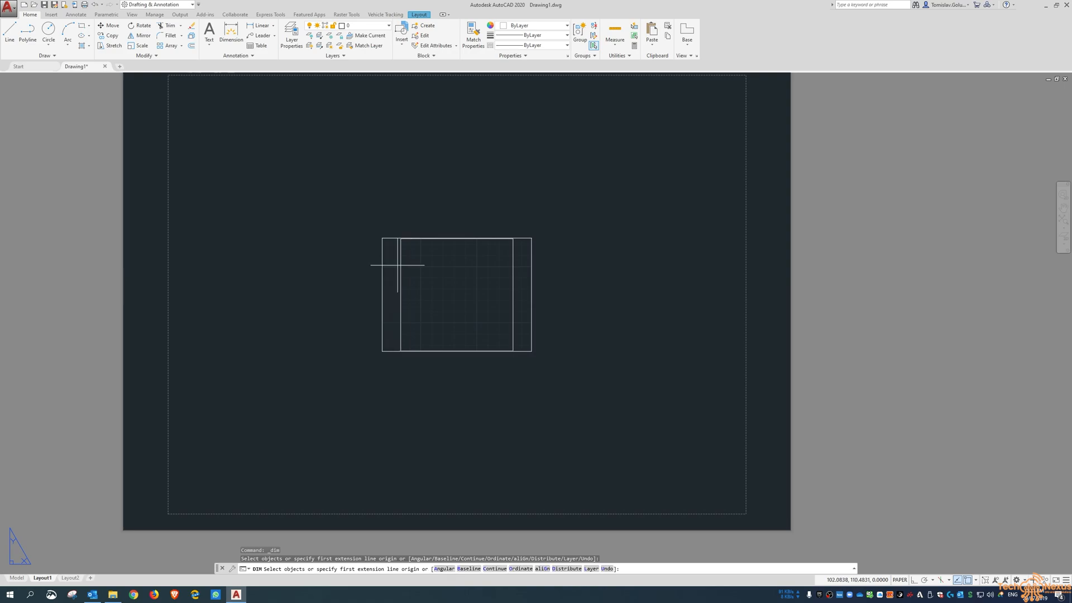
click(347, 302)
scroll(335, 253, up, 4)
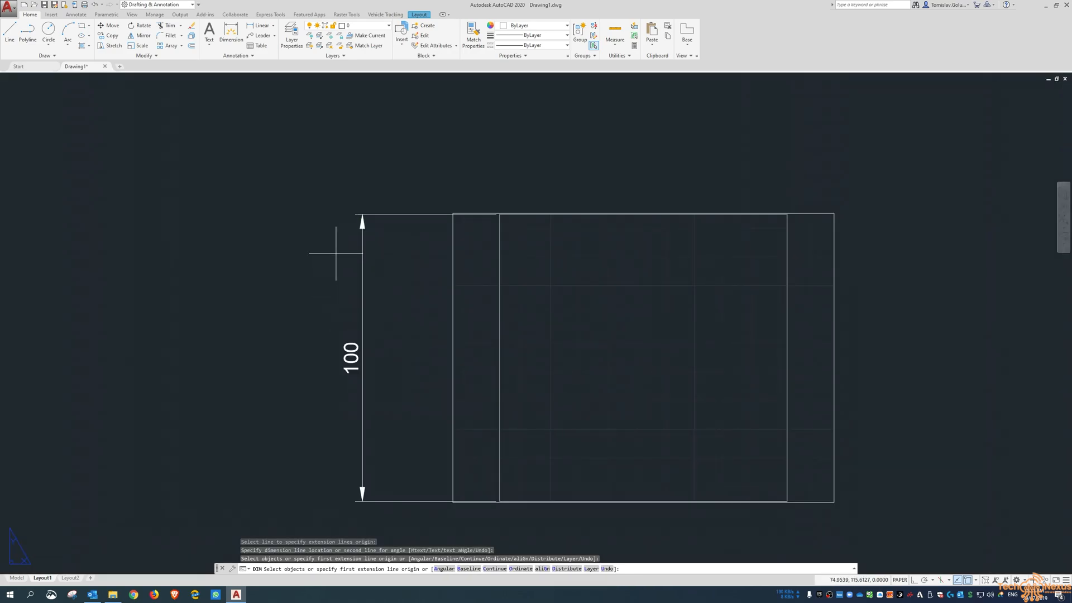
key(Return)
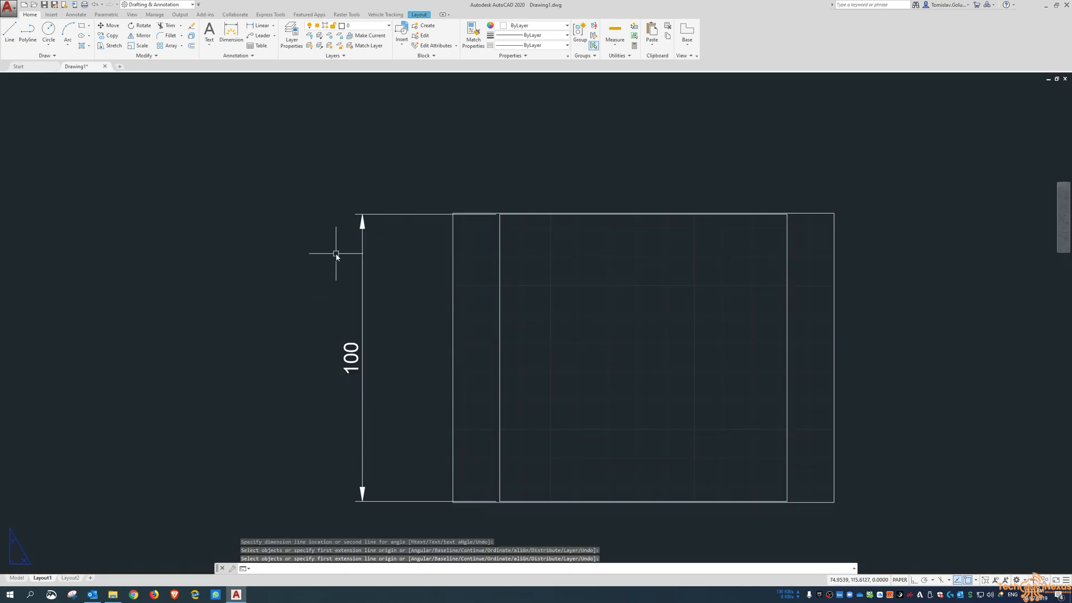
- Delete the vertical dimension and the viewport from Layout1
click(409, 168)
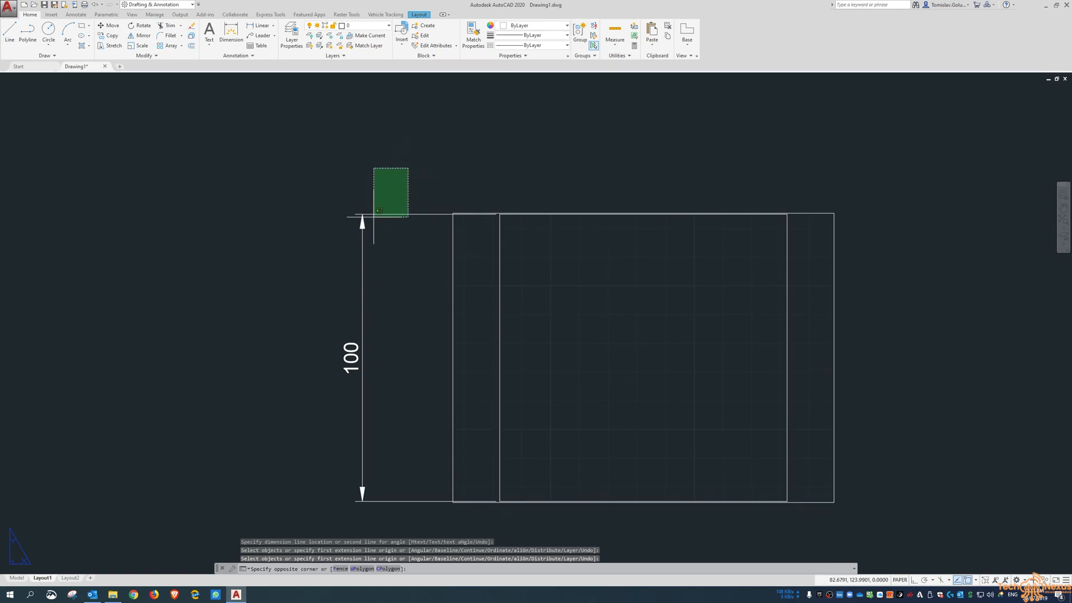
click(323, 268)
key(Delete)
click(452, 279)
key(Delete)
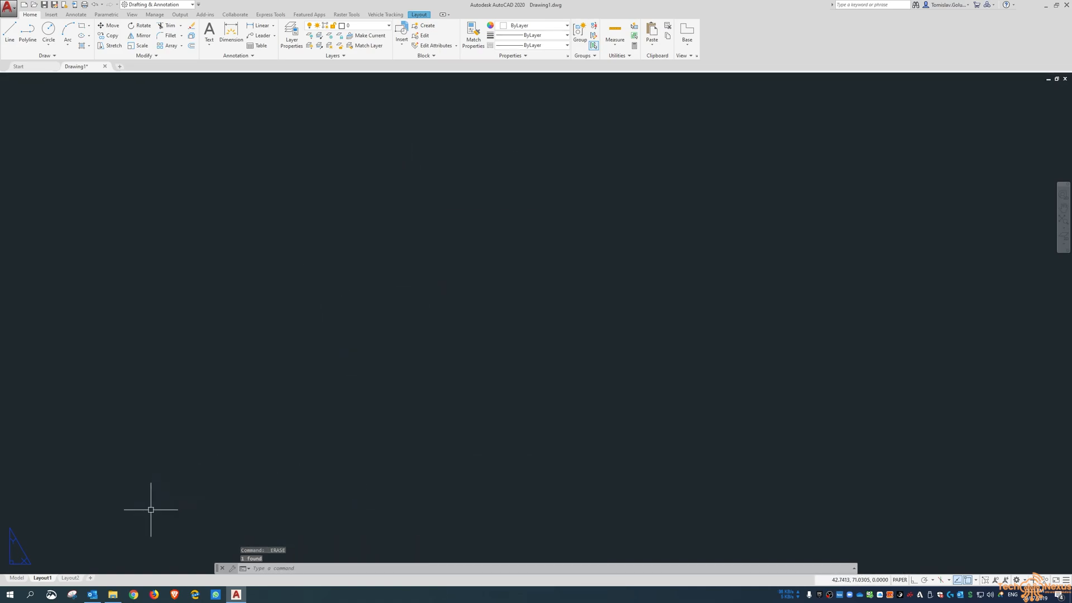
- Return to model space and adjust the command line's general opacity in its transparency settings
click(16, 577)
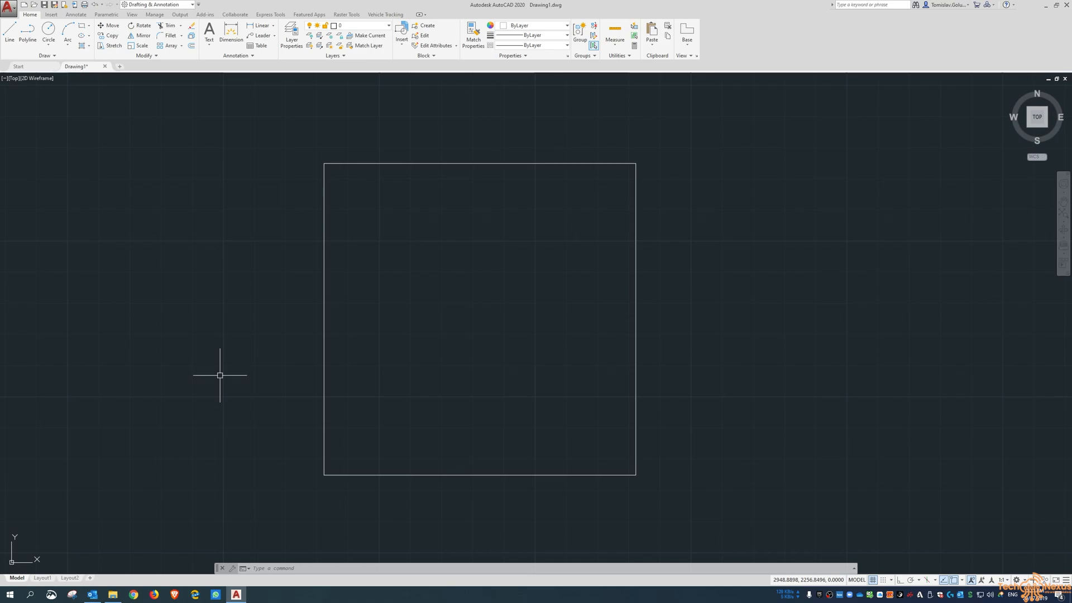
middle_drag(711, 391, 694, 384)
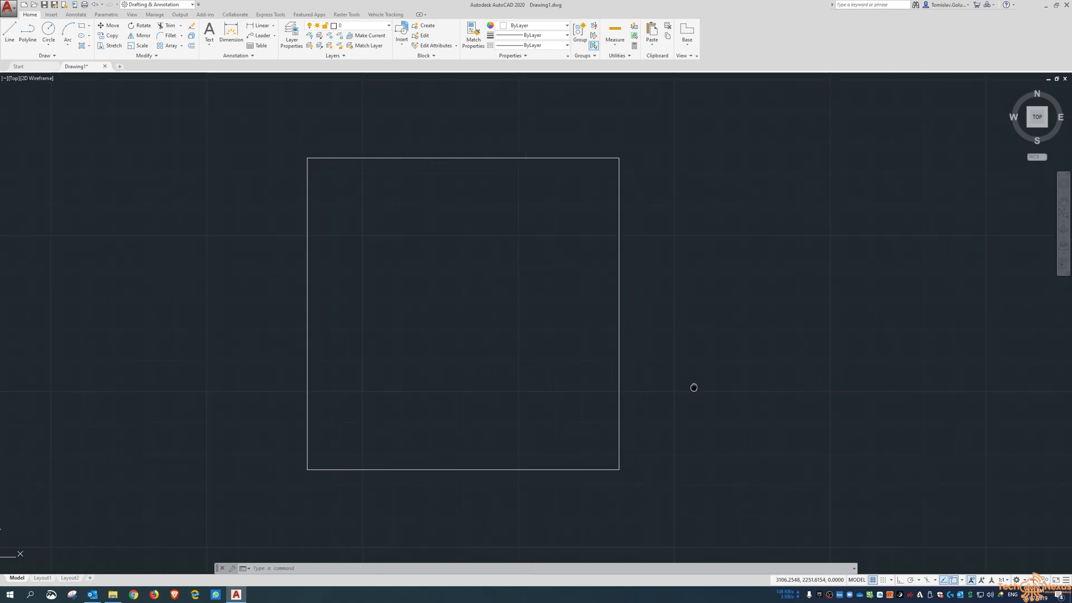
click(233, 568)
click(283, 550)
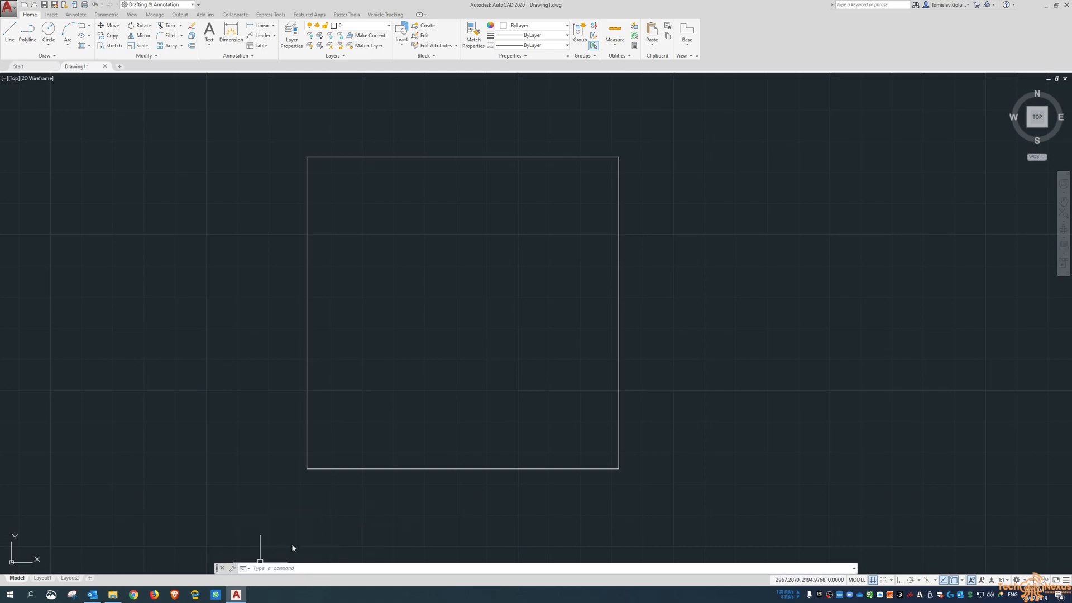
mouse_move(622, 326)
mouse_down()
mouse_move(656, 326)
mouse_move(629, 328)
mouse_up()
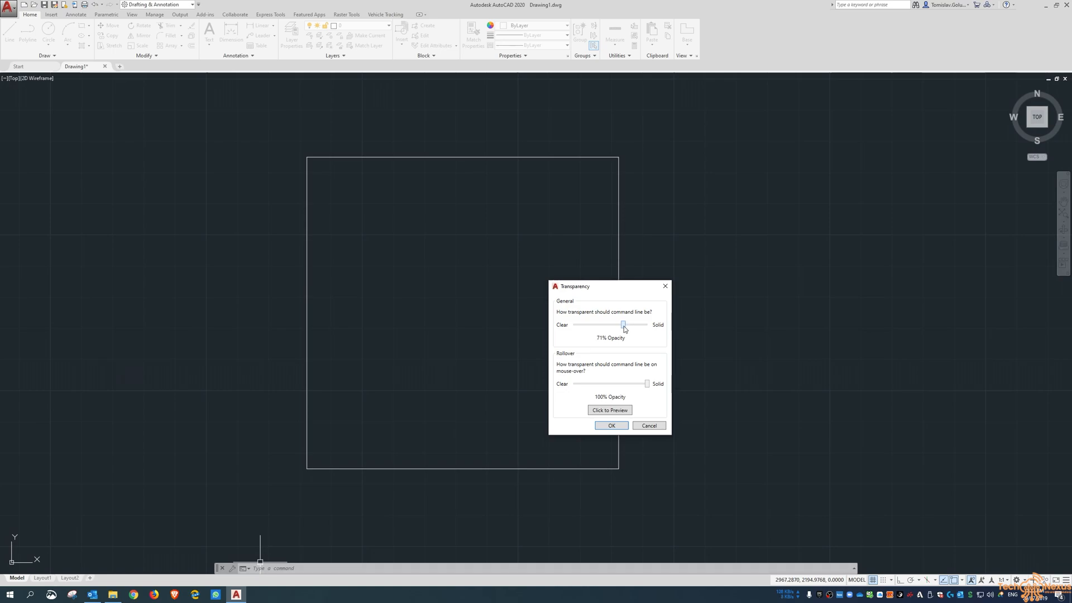
click(612, 426)
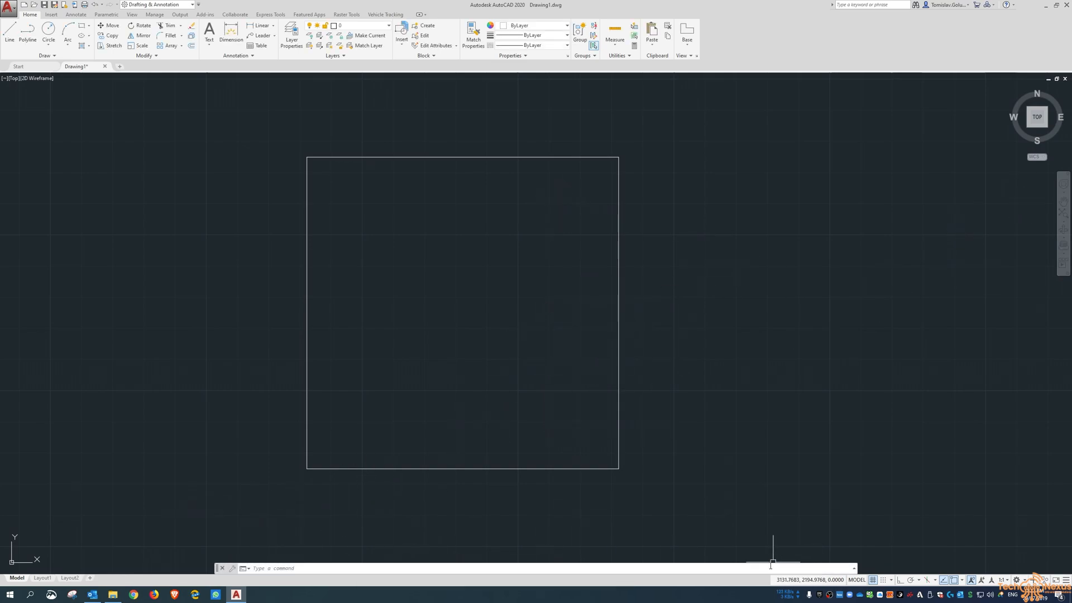
- Enlarge the command window, view the full command history, and shrink the window back to a single line
drag(772, 562, 773, 510)
key(F2)
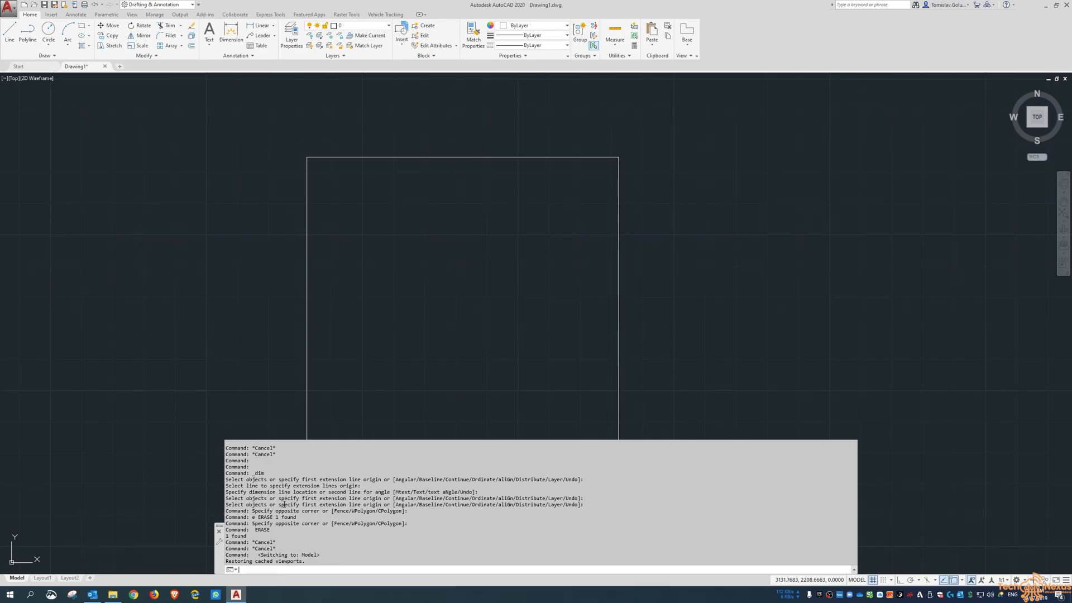
key(F2)
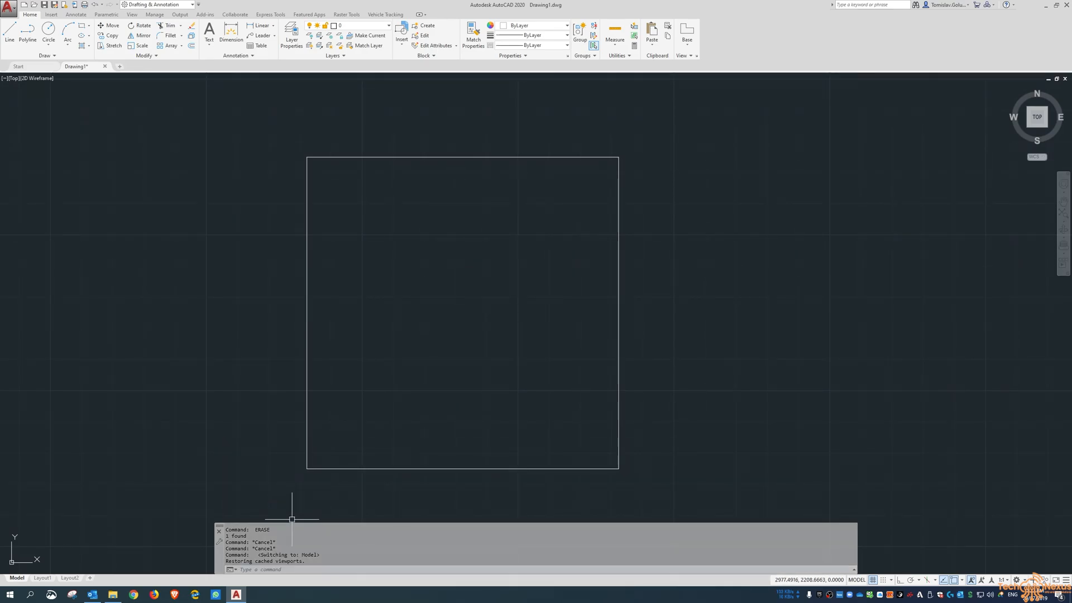
drag(307, 523, 312, 566)
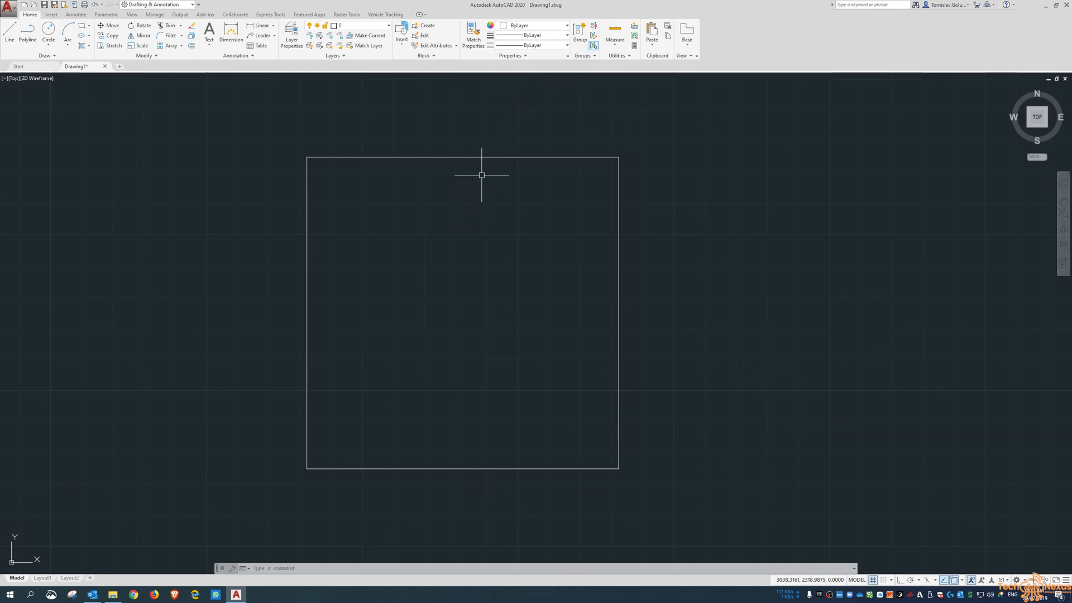
- Look through the application's new, open, import, export, publish, print and drawing utility commands, and open and close the drawing units settings
click(6, 11)
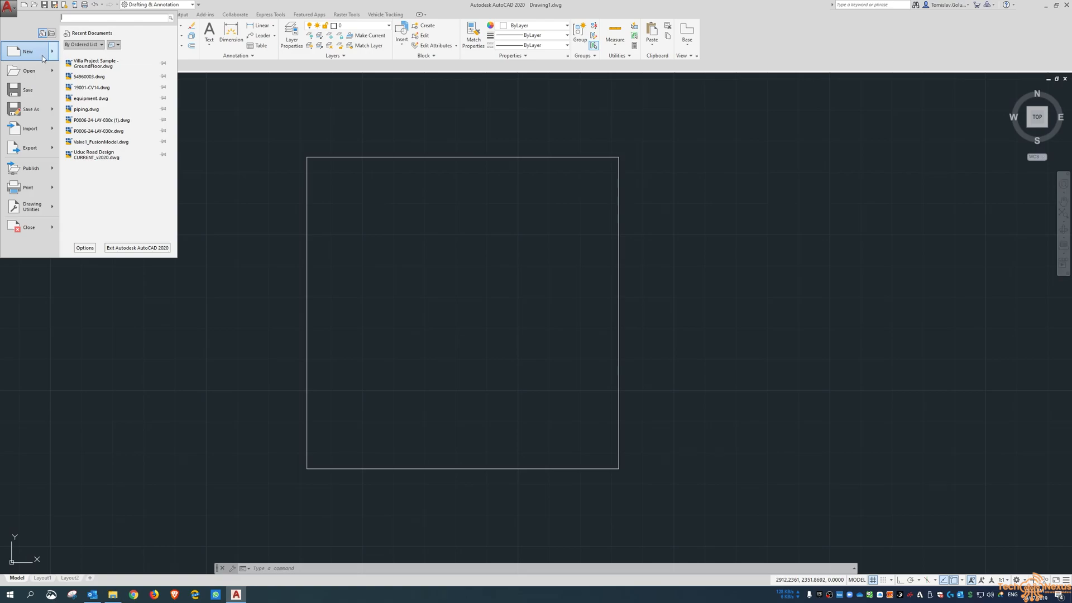
mouse_move(42, 50)
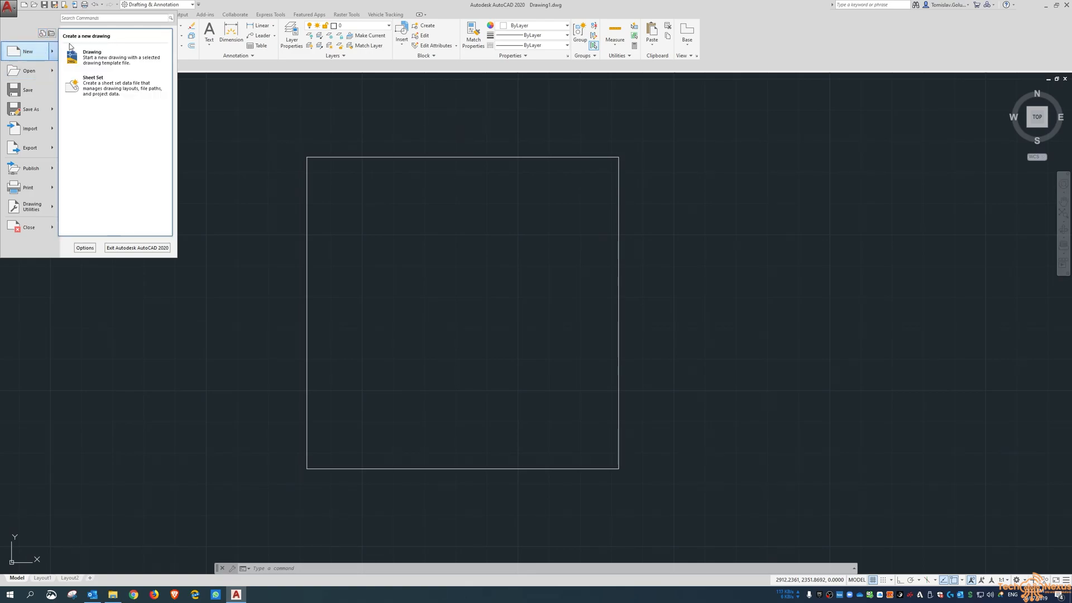
mouse_move(31, 76)
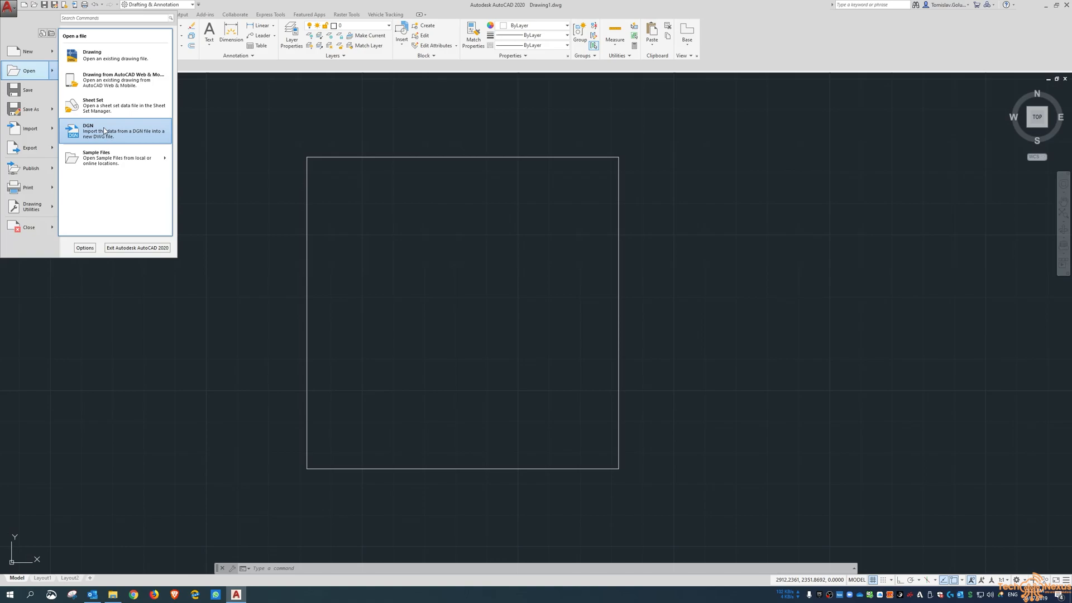
mouse_move(107, 160)
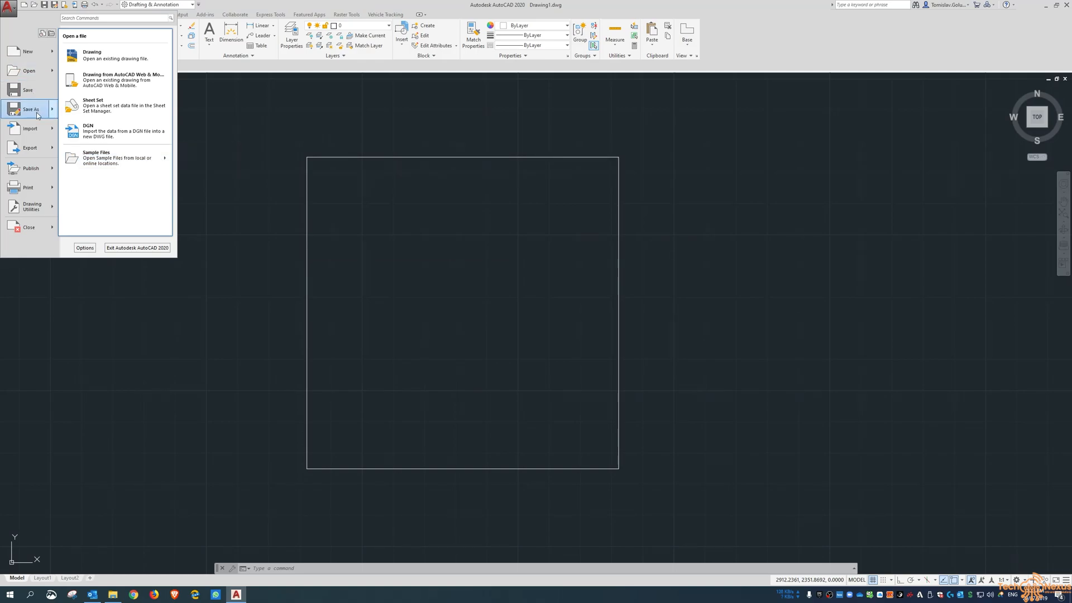
mouse_move(31, 128)
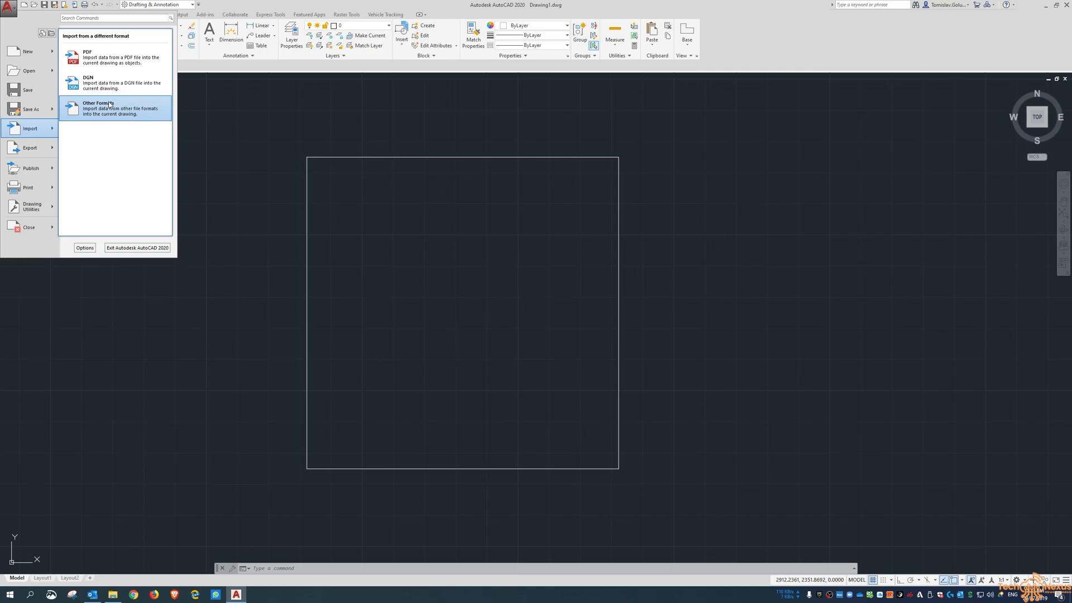
mouse_move(33, 148)
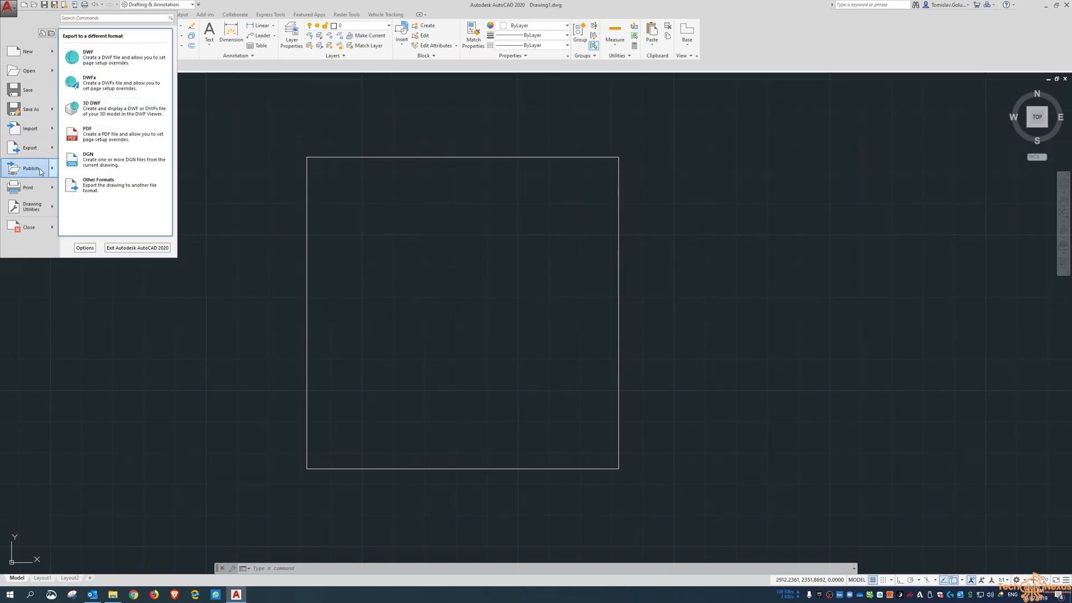
mouse_move(41, 172)
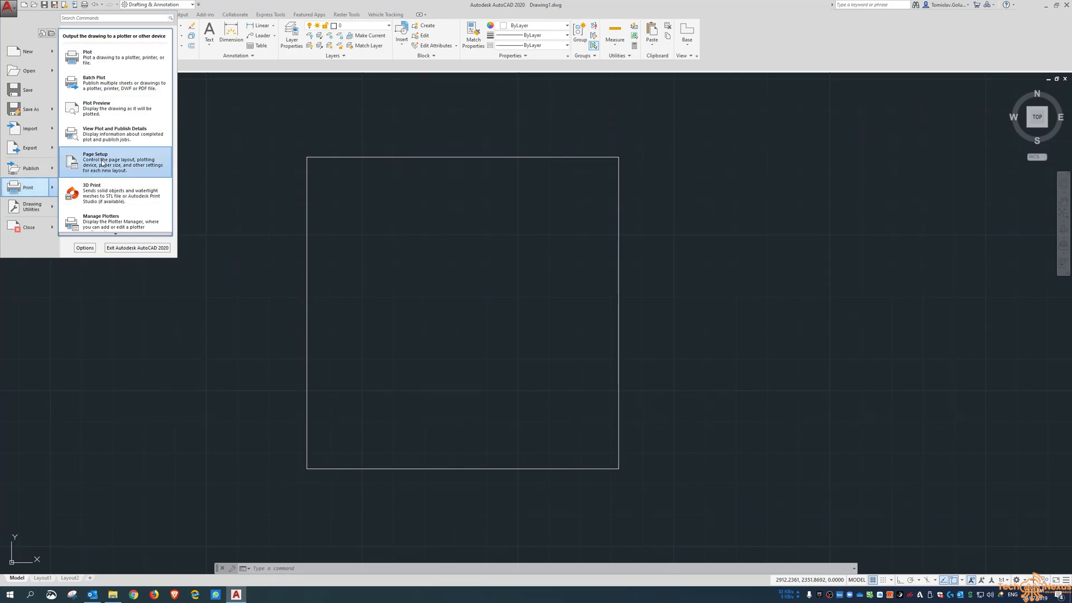
mouse_move(42, 211)
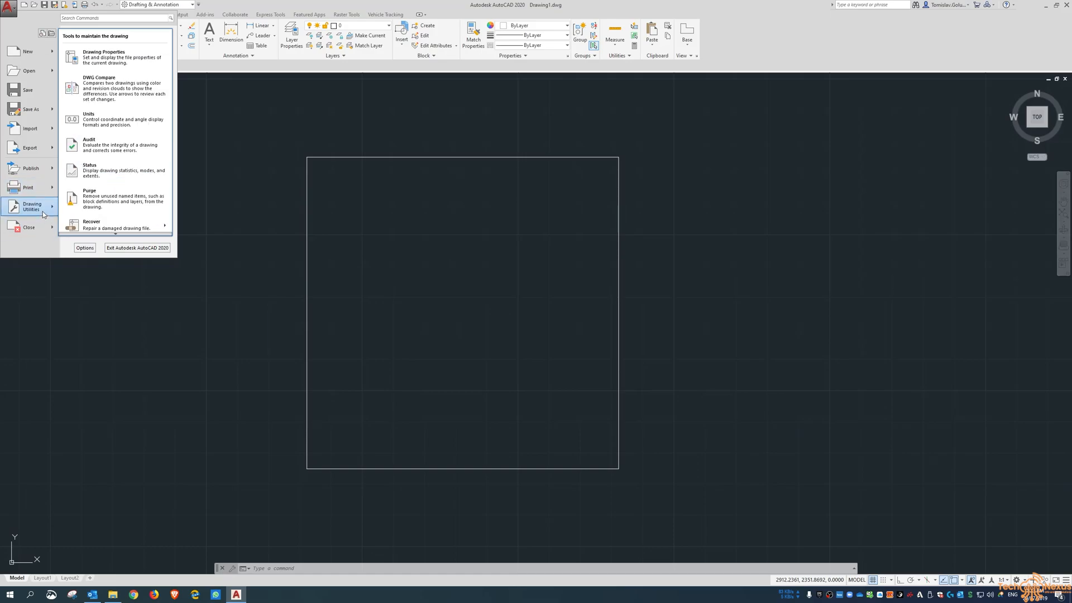
click(130, 125)
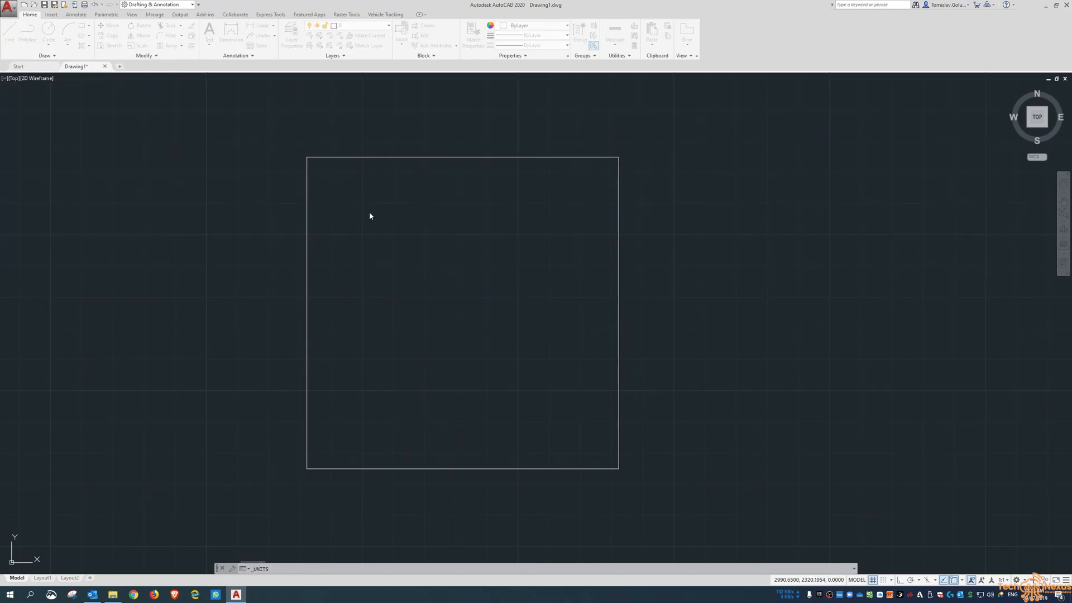
key(Return)
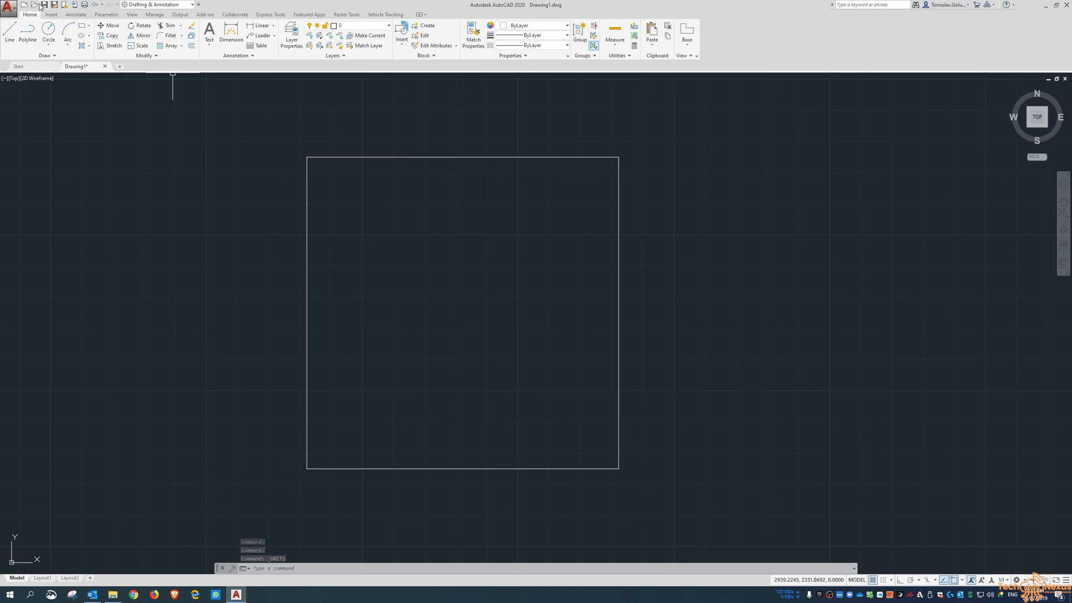
- Turn on the menu bar above the ribbon and look through its menus from File to Vehicle Tracking
click(199, 5)
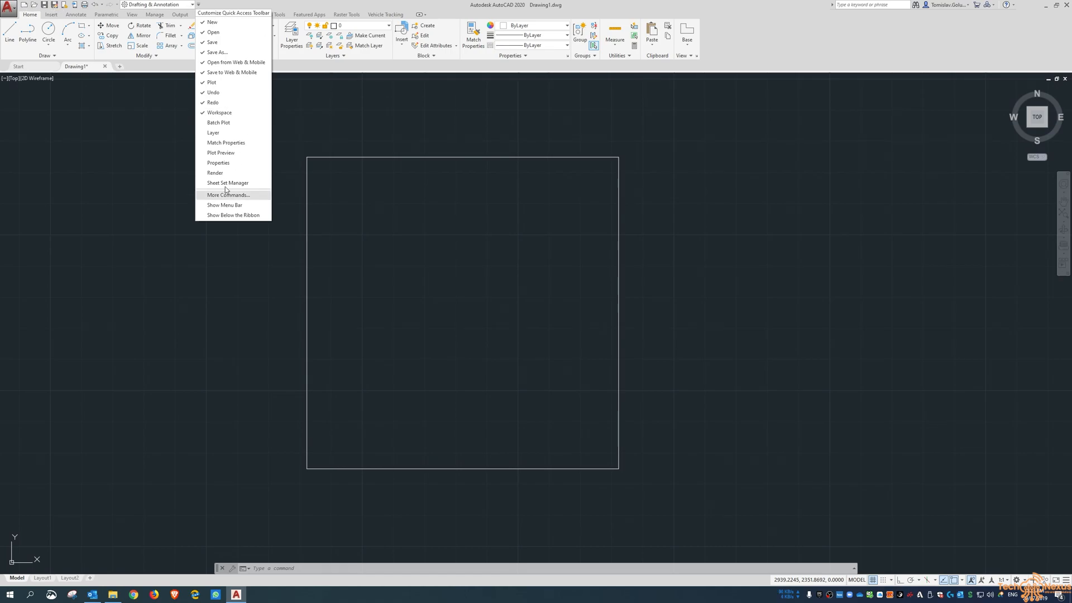
click(259, 4)
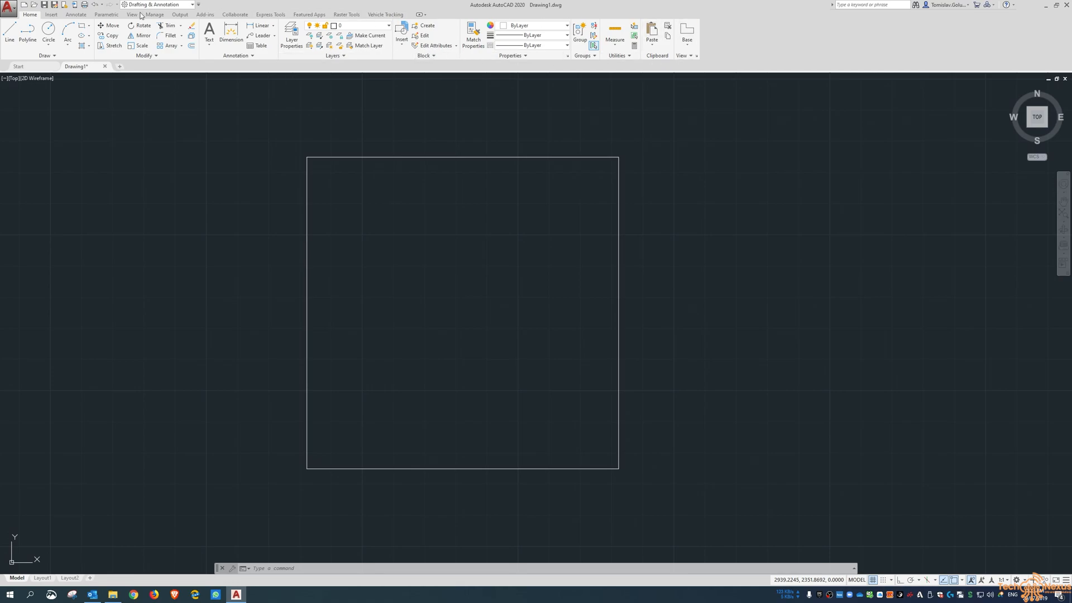
click(199, 7)
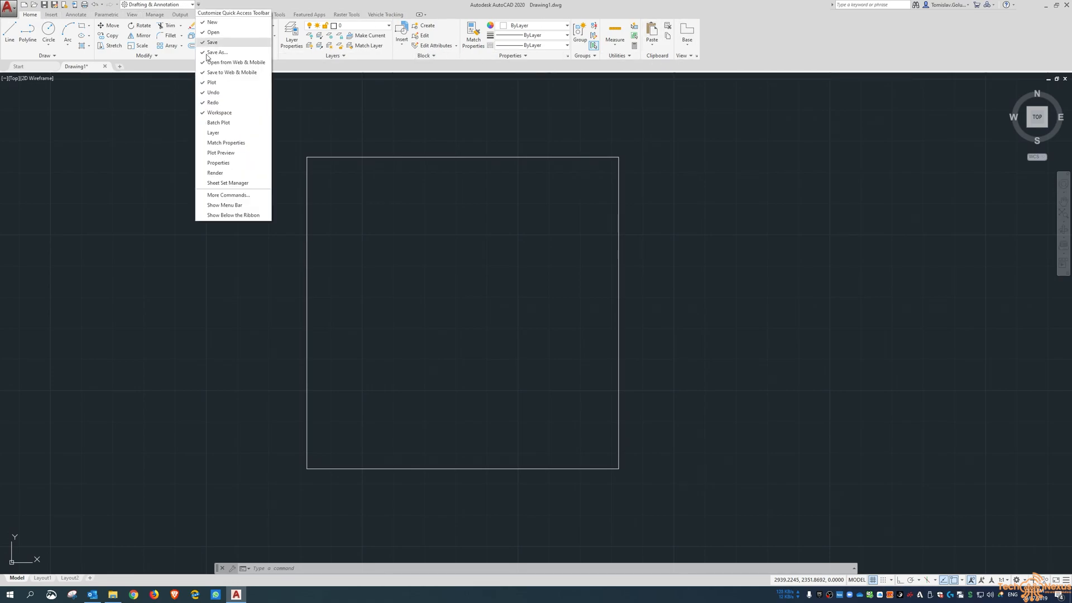
click(226, 203)
click(27, 14)
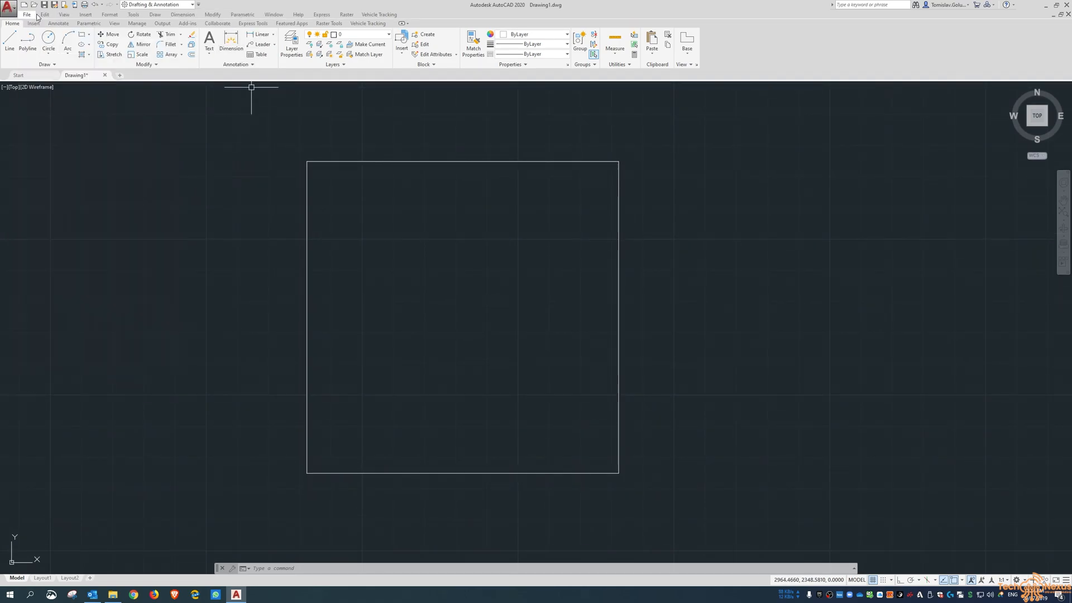
mouse_move(199, 15)
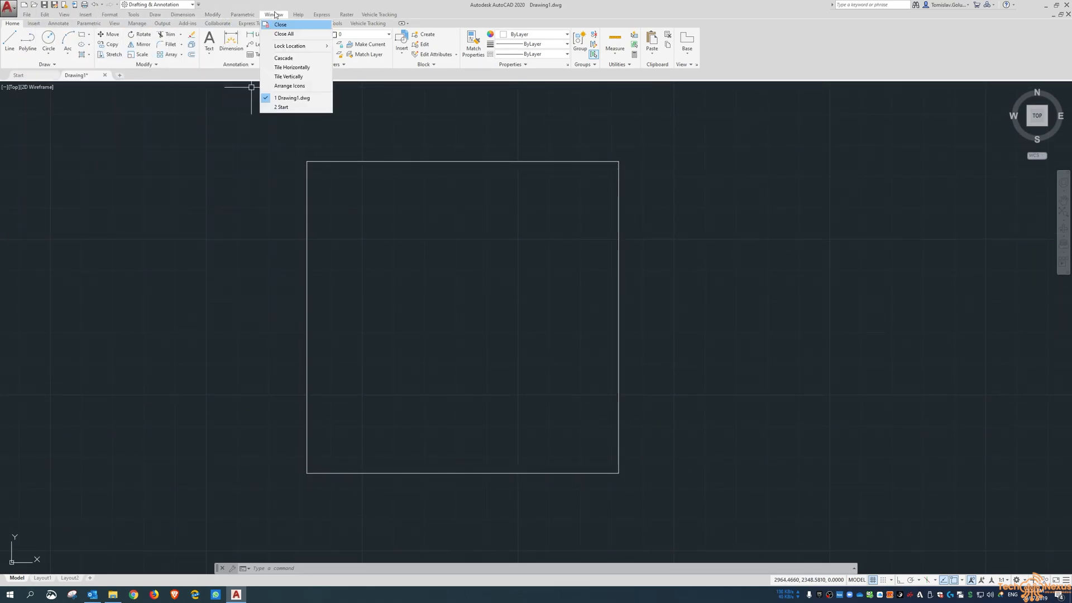
mouse_move(373, 16)
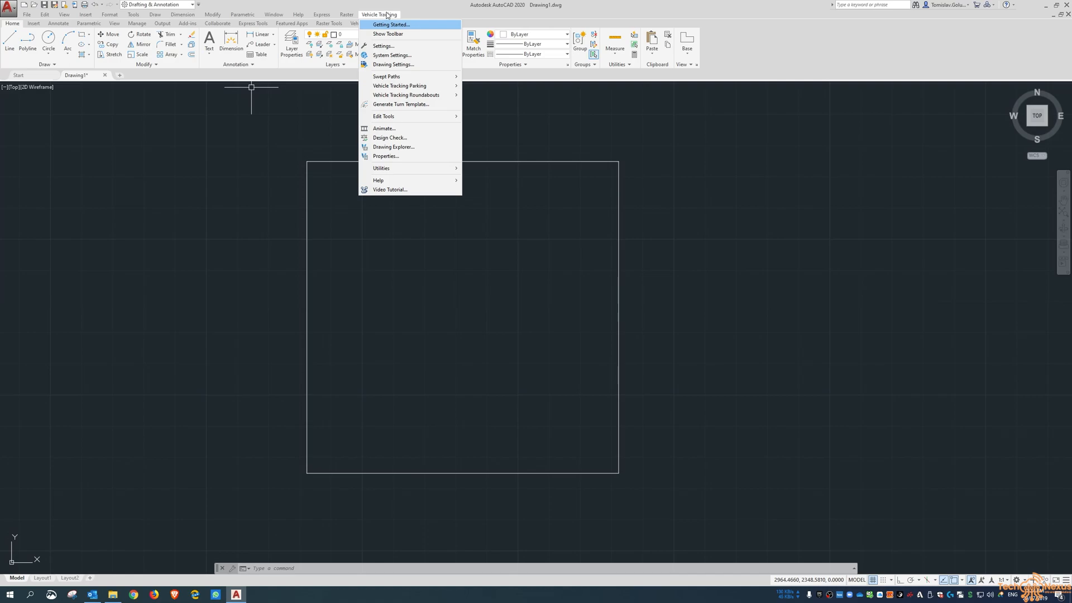
click(350, 16)
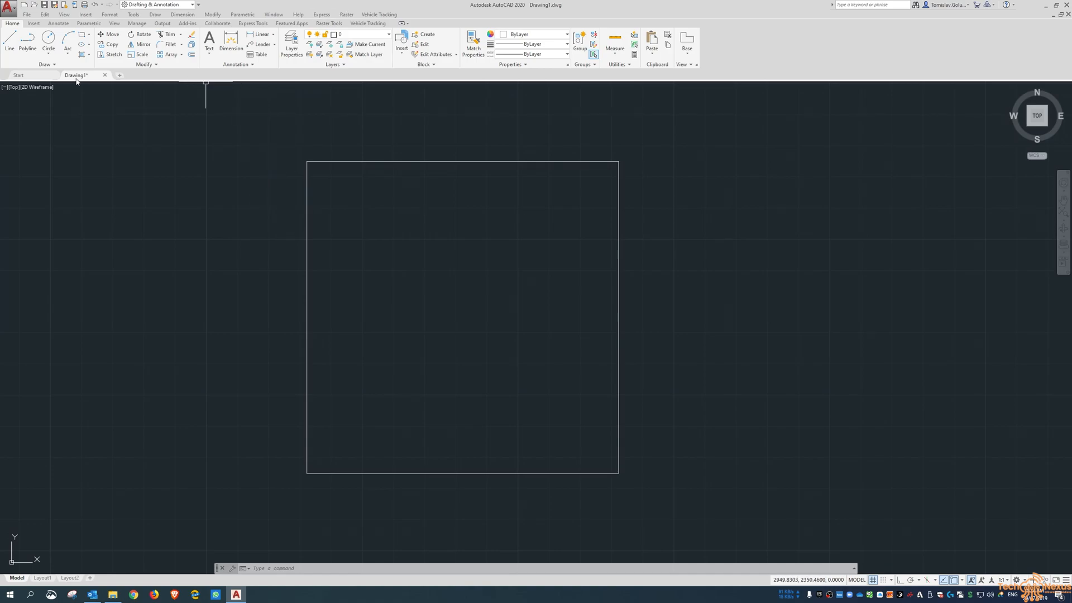
- Create two new blank drawings alongside Drawing1 and look over the empty model space of the second one
click(119, 75)
click(171, 74)
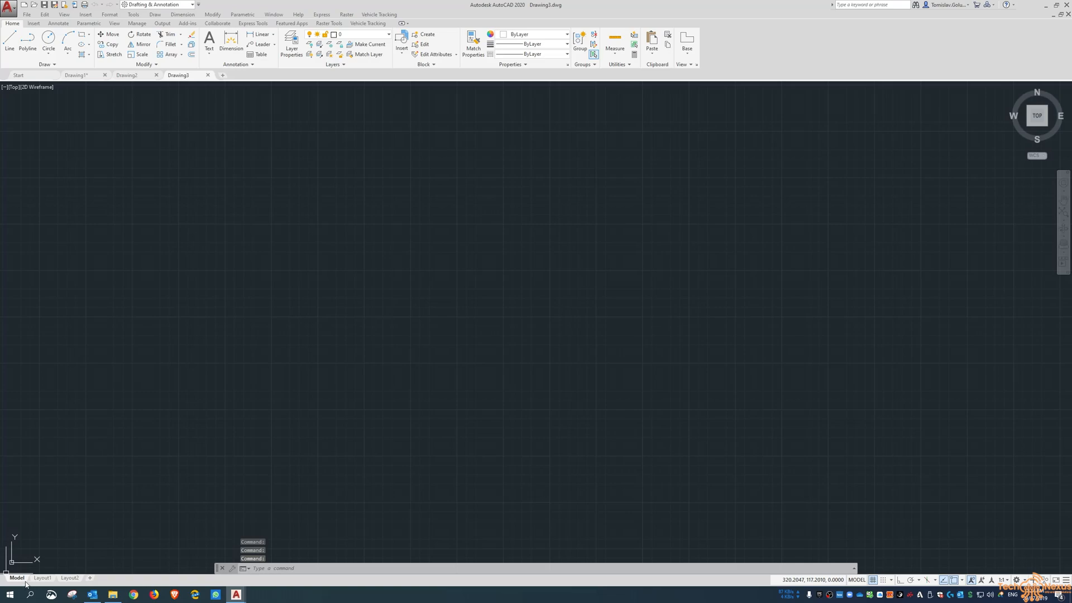
scroll(125, 384, down, 2)
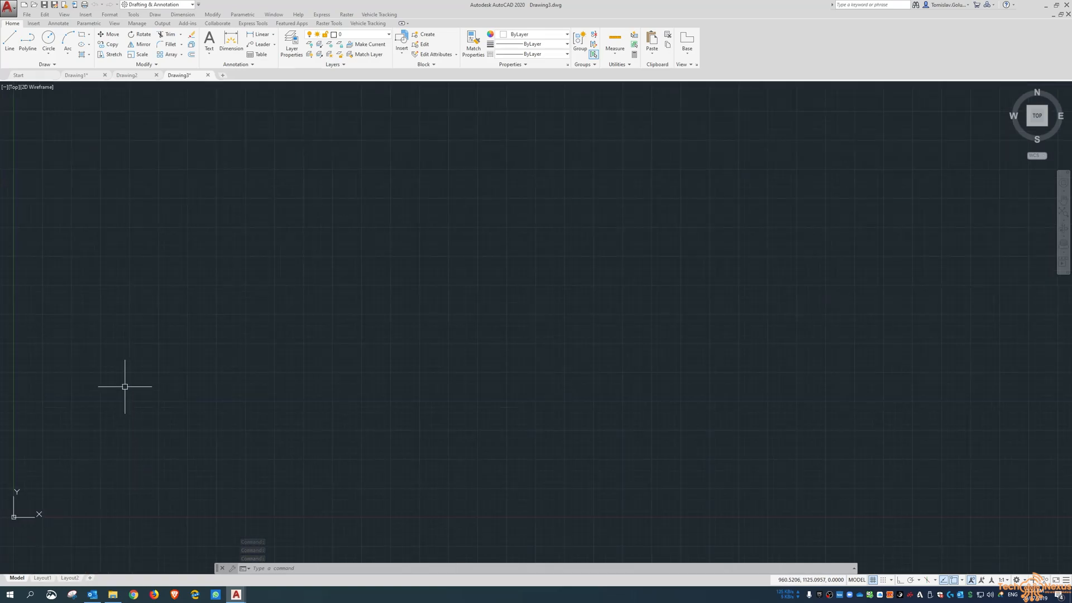
middle_drag(231, 229, 270, 249)
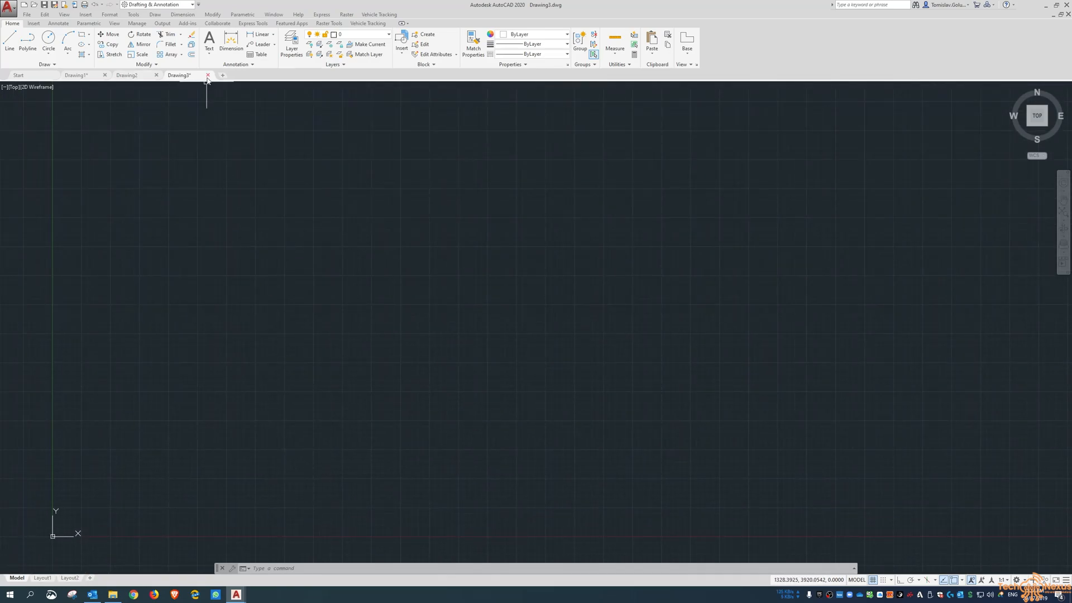
- Close both new blank drawings without saving them and return to Drawing1
click(208, 76)
click(546, 315)
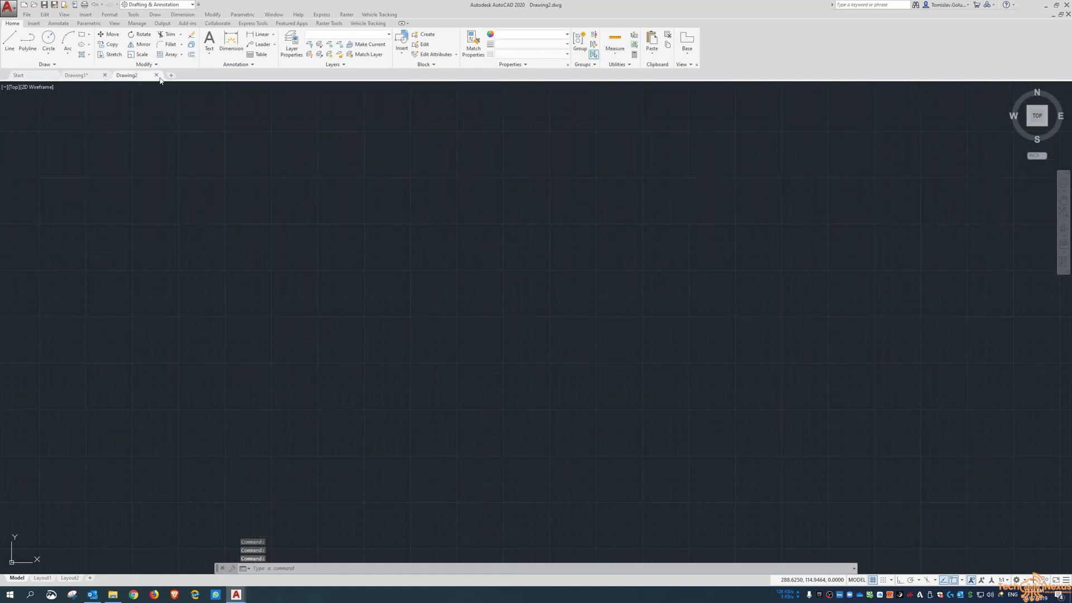
click(156, 75)
- View the square in isometric from several directions, using the ViewCube's home, corner and edge views and free orbiting
scroll(347, 235, down, 4)
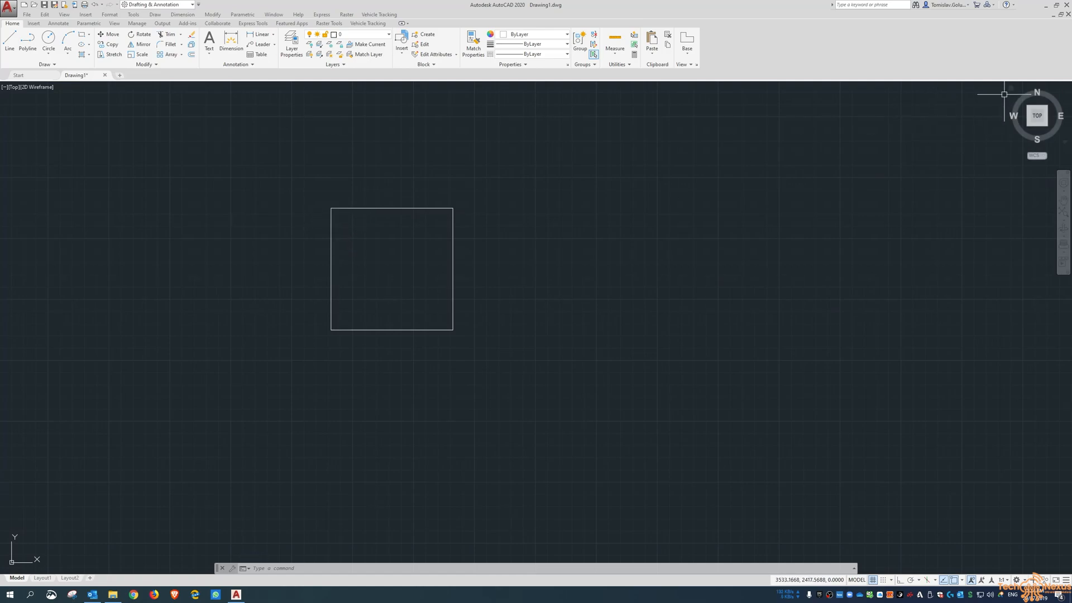
click(1010, 92)
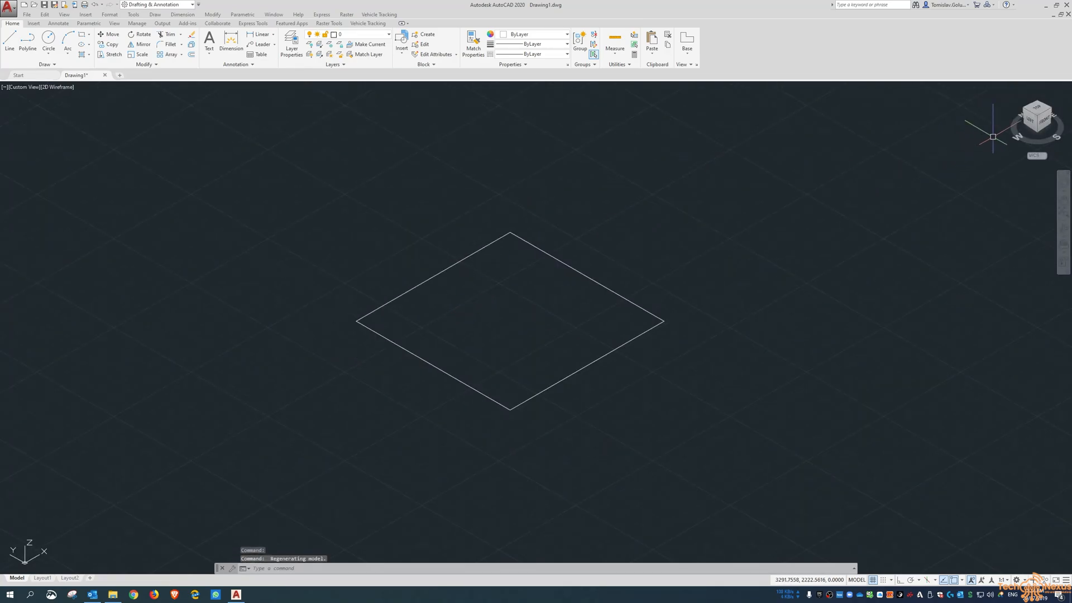
shift+middle_drag(787, 385, 760, 360)
click(1033, 115)
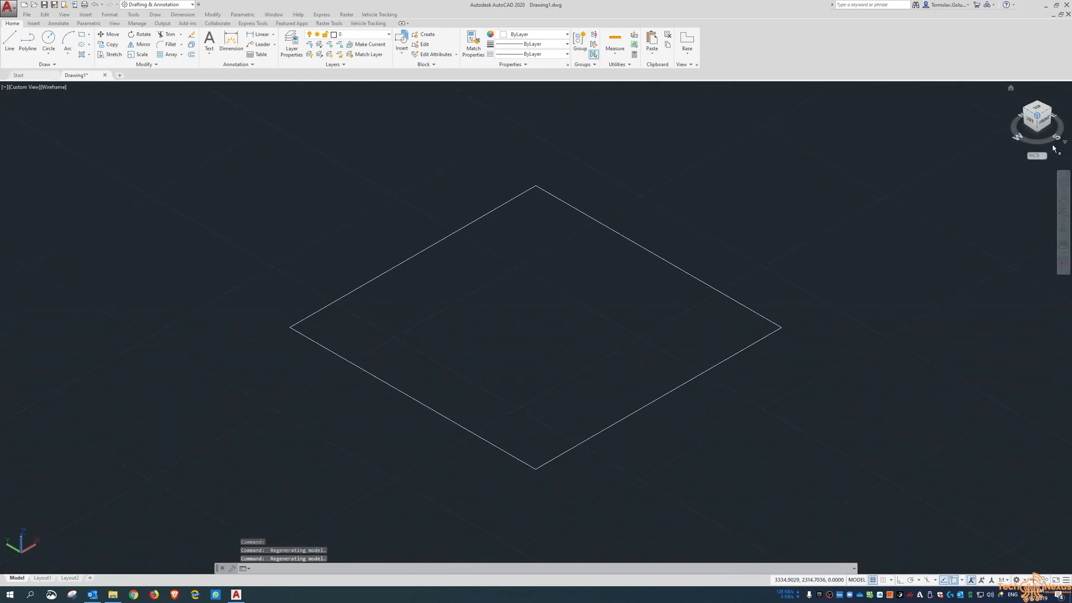
click(1048, 119)
click(1047, 110)
click(1010, 89)
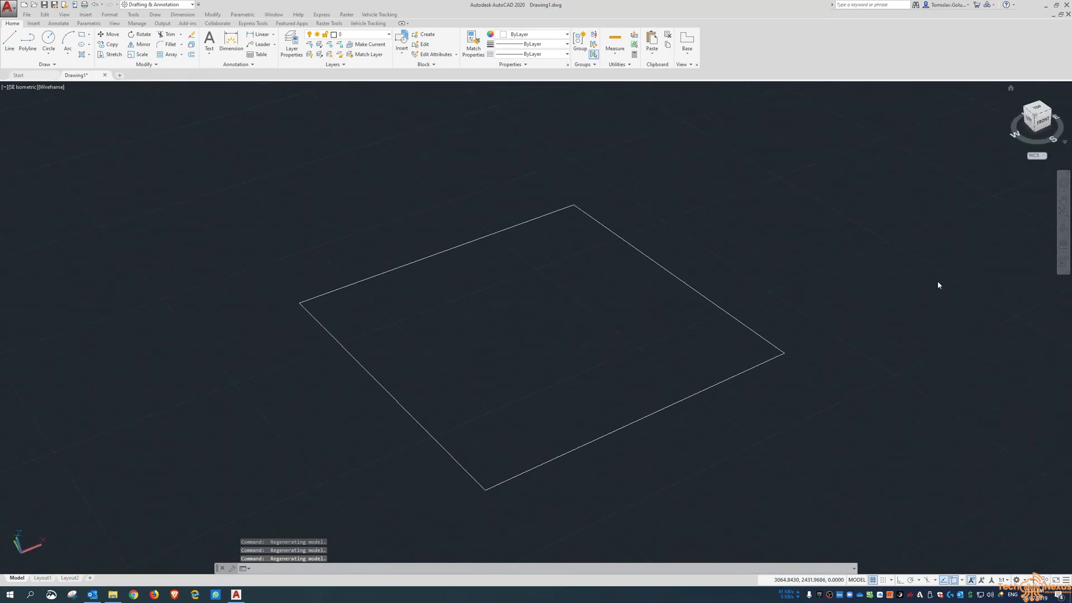
shift+middle_drag(703, 283, 659, 245)
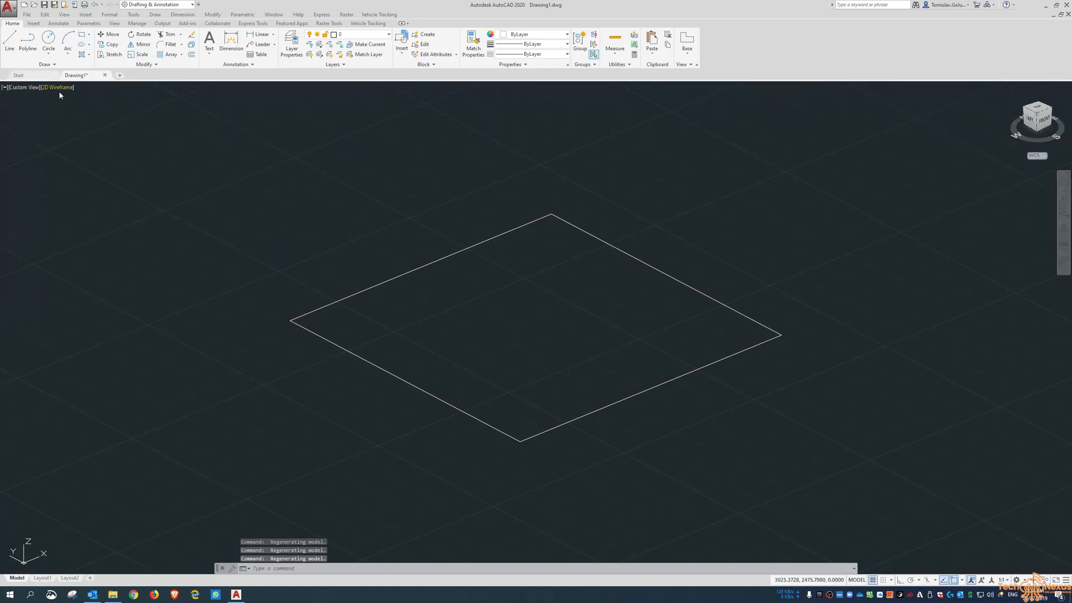
- Check the viewport display options, and try the navigation bar's Pan and Orbit tools on the square
click(4, 88)
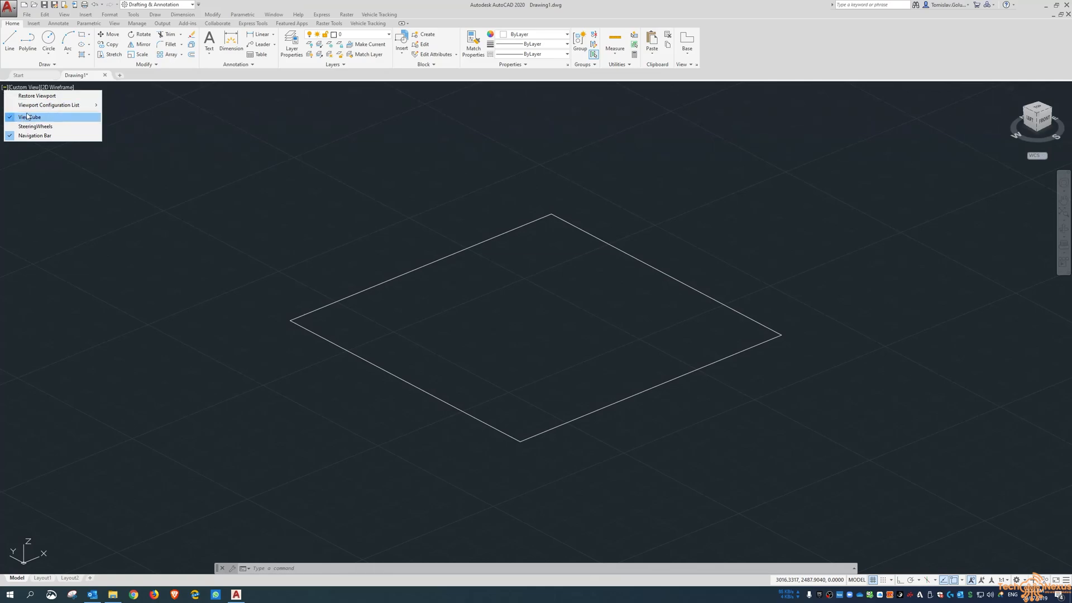
click(34, 135)
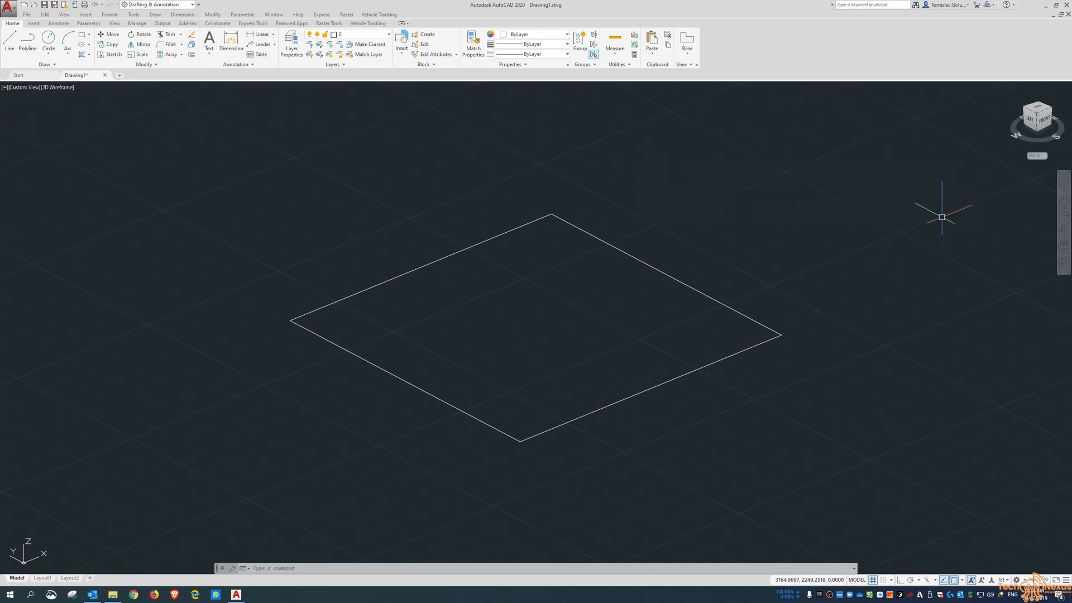
click(1063, 199)
drag(717, 259, 742, 258)
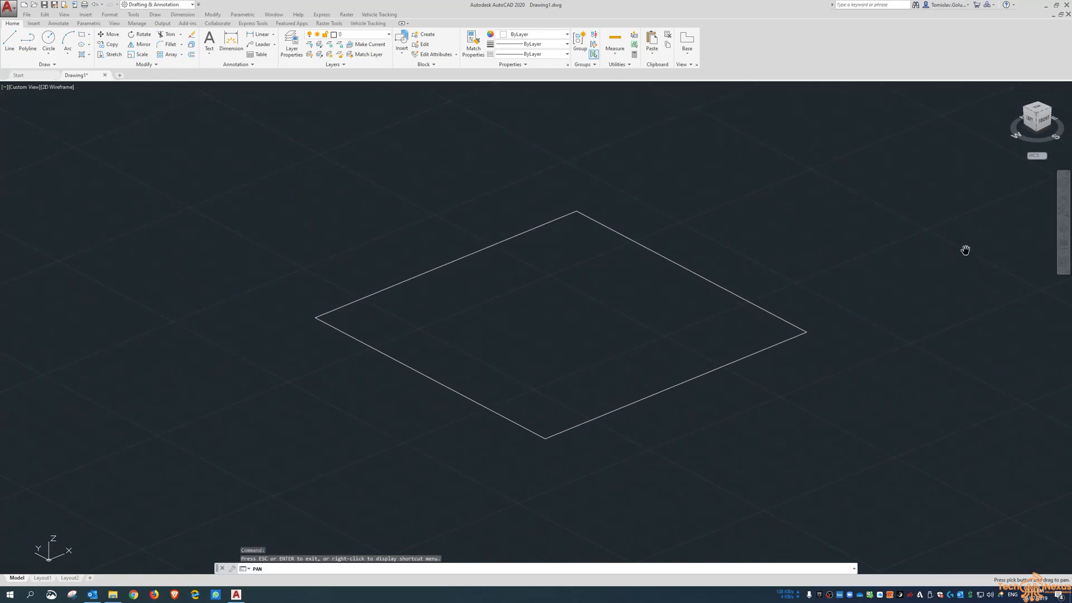
click(1062, 247)
drag(747, 256, 744, 278)
key(Escape)
mouse_move(651, 296)
middle_down()
mouse_move(555, 296)
mouse_move(677, 292)
middle_up()
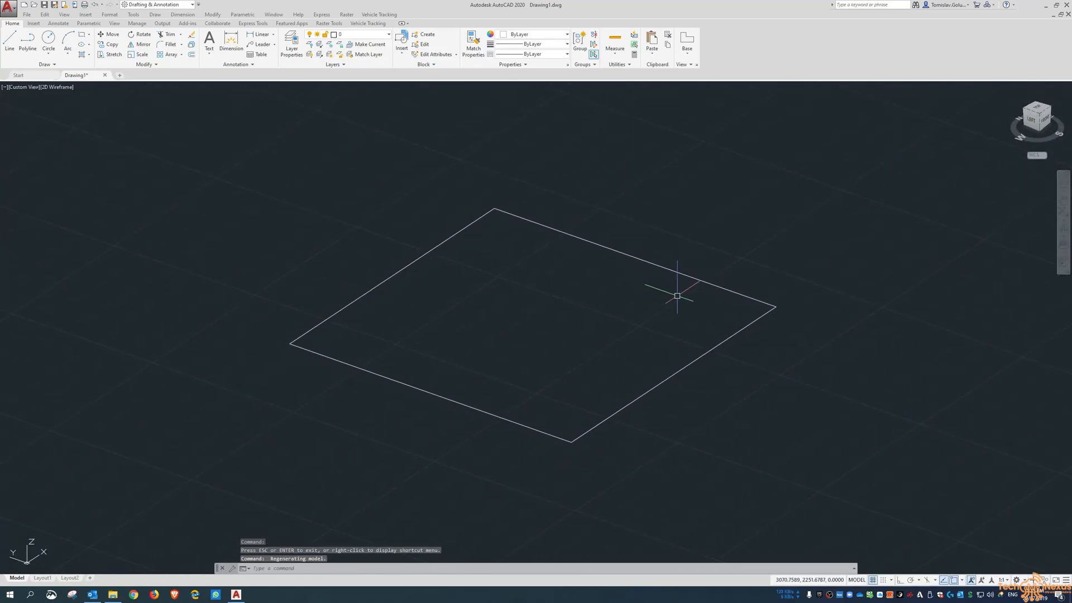
- Set the viewport to the Top view with the Conceptual visual style
click(24, 88)
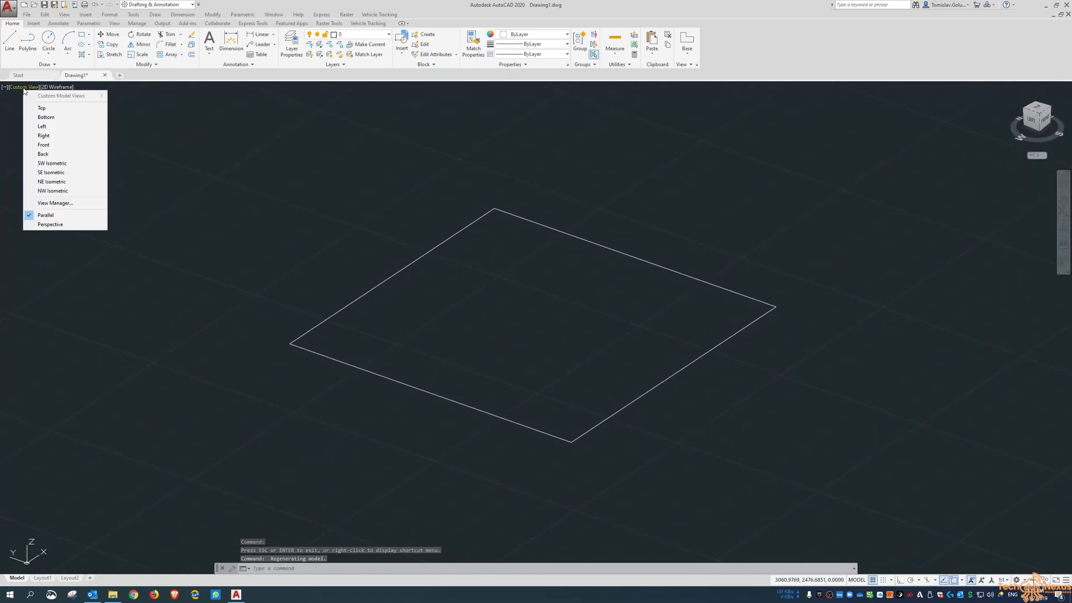
click(61, 110)
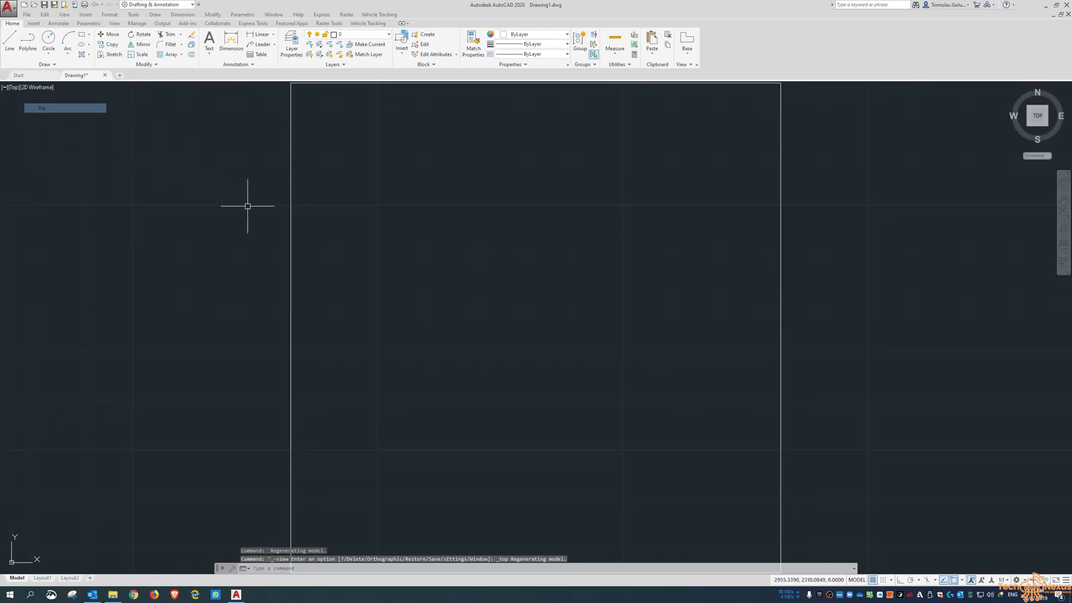
click(44, 86)
click(61, 116)
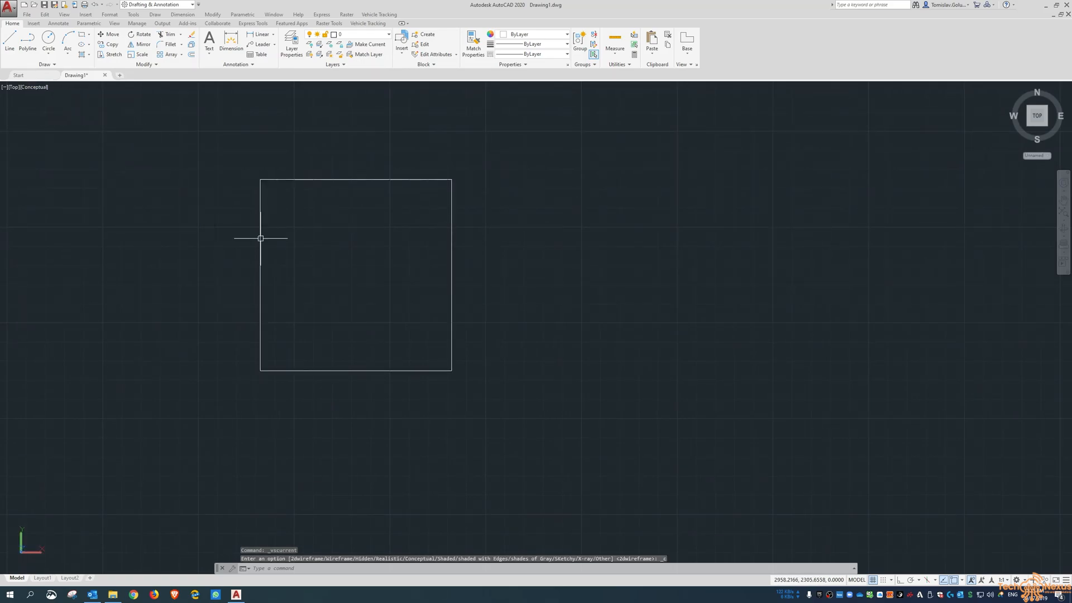
- Extrude the square upward into a solid roughly as tall as its sides, seen from an isometric direction
middle_drag(331, 320, 378, 277)
shift+middle_drag(390, 318, 411, 179)
text(EXT)
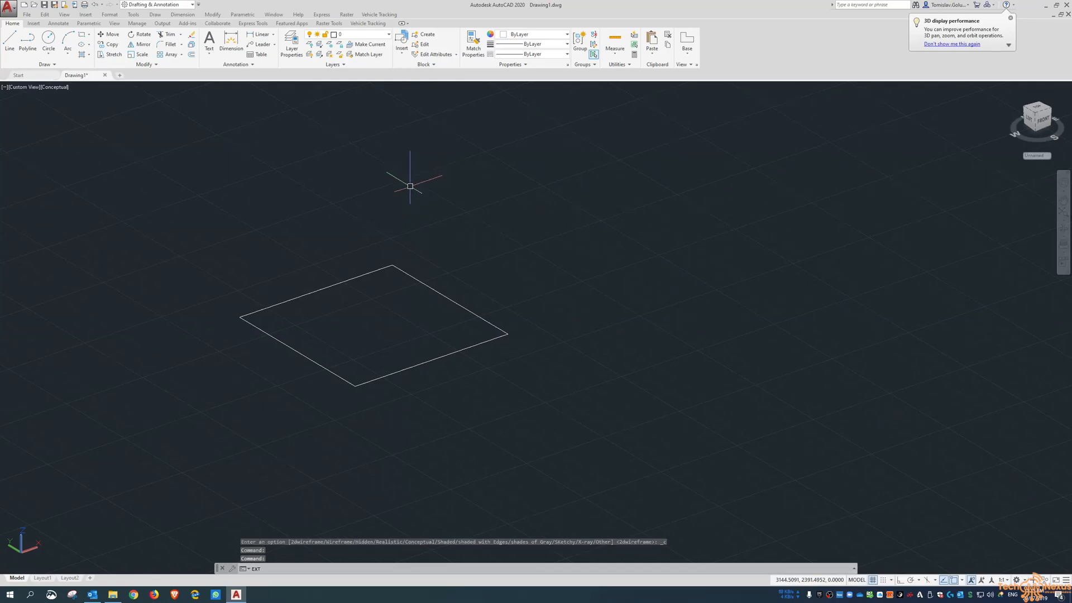
key(Return)
click(424, 284)
key(Return)
click(502, 215)
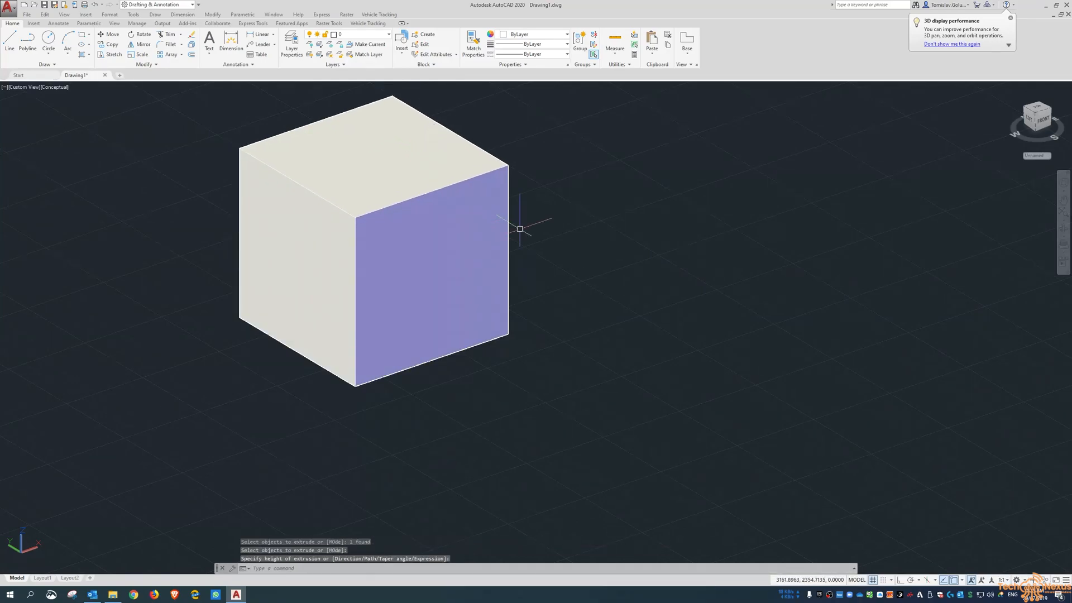
- Show the cube in the Hidden, Realistic, Shaded and X-ray visual styles in turn, and return to 2D Wireframe
click(56, 87)
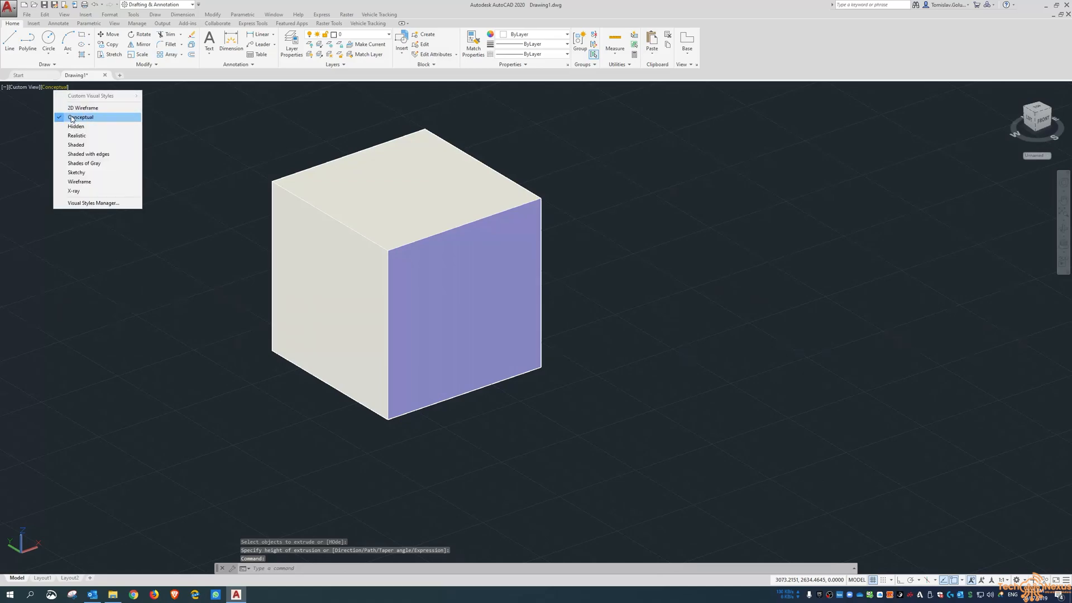
click(78, 126)
click(49, 87)
click(78, 136)
click(50, 88)
click(72, 145)
click(50, 87)
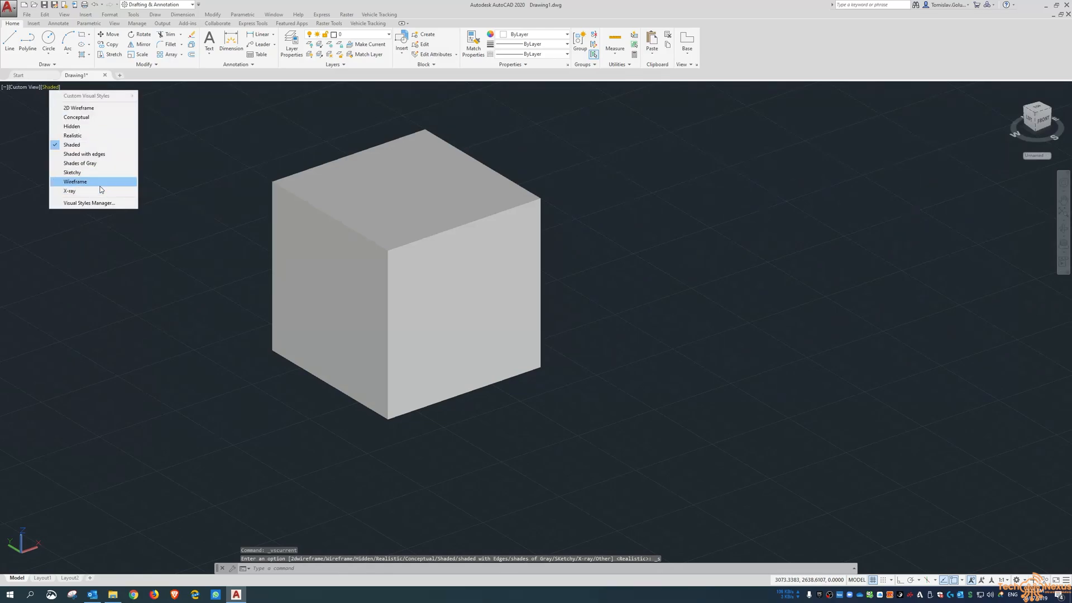
click(71, 191)
shift+middle_drag(272, 231, 286, 259)
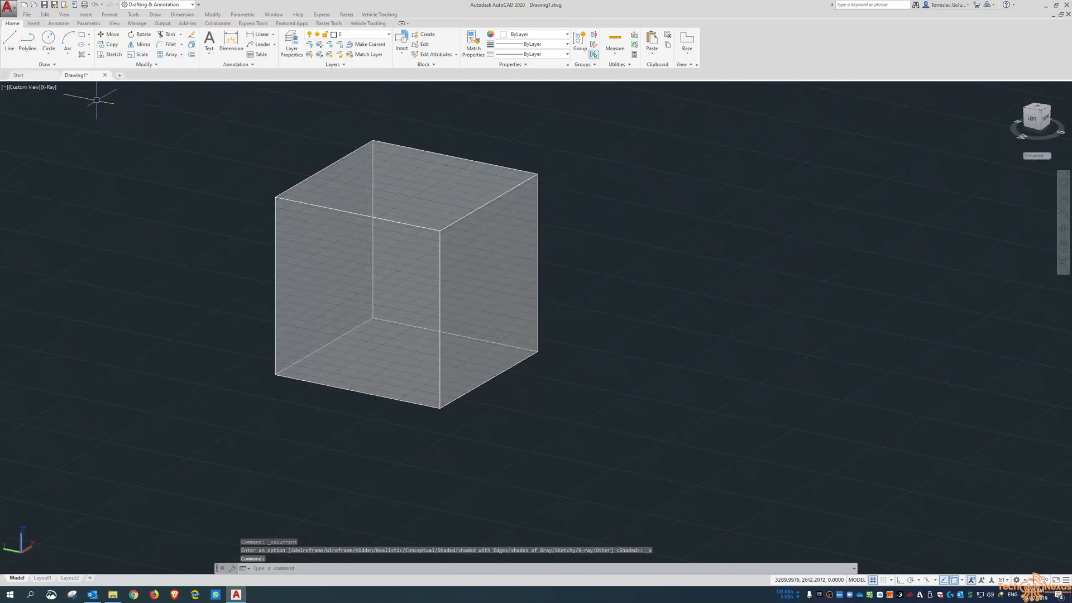
click(50, 88)
click(62, 106)
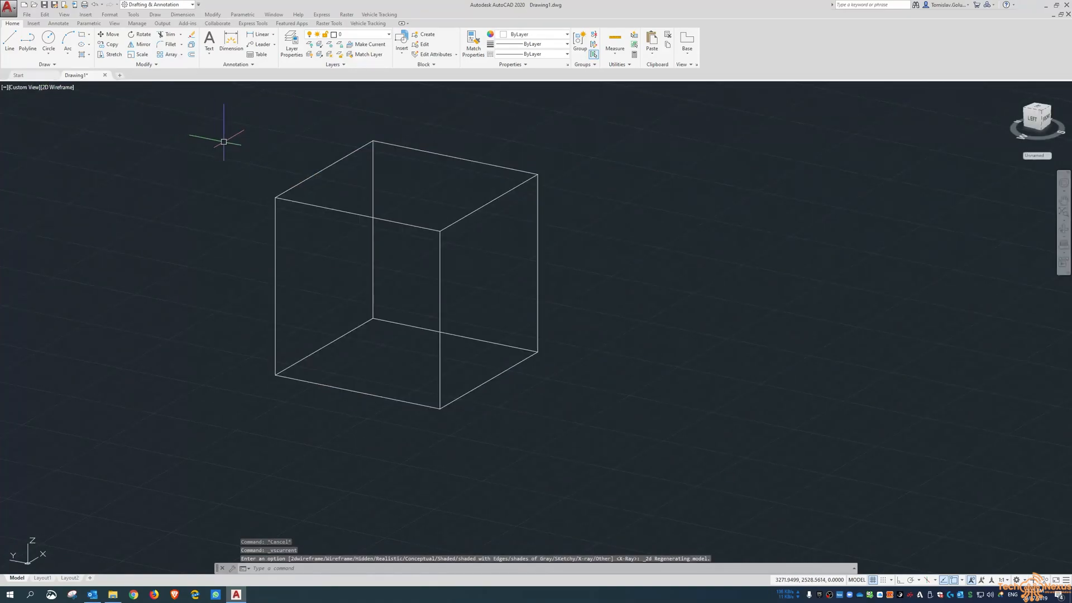
- Erase the cube and return the empty drawing to the Top view
click(341, 160)
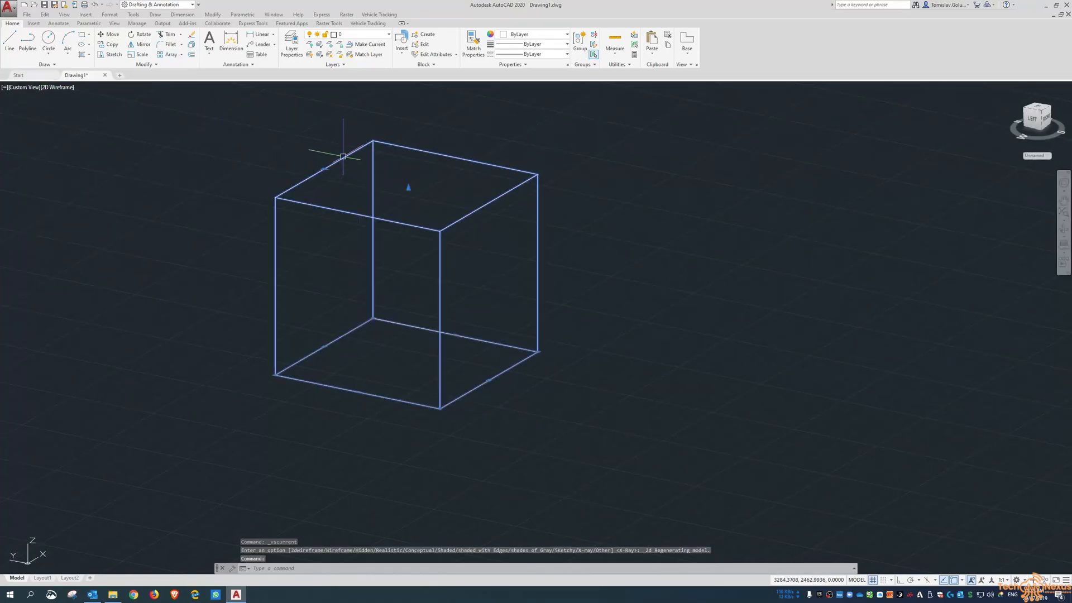
text(e)
key(Return)
mouse_move(373, 179)
shift+middle_down()
mouse_move(605, 229)
mouse_move(599, 259)
shift+middle_up()
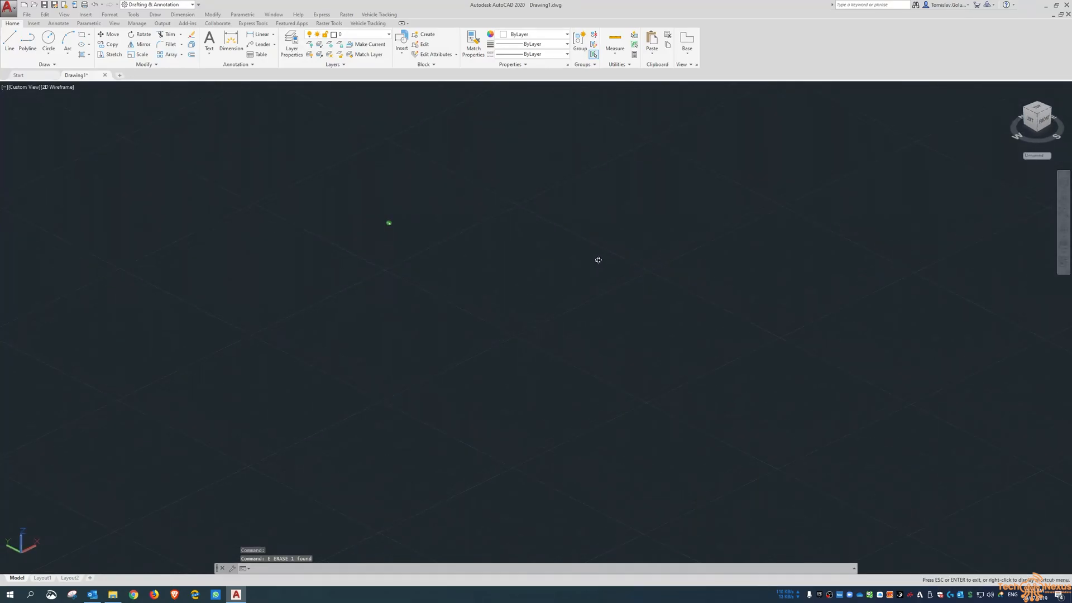
click(1037, 107)
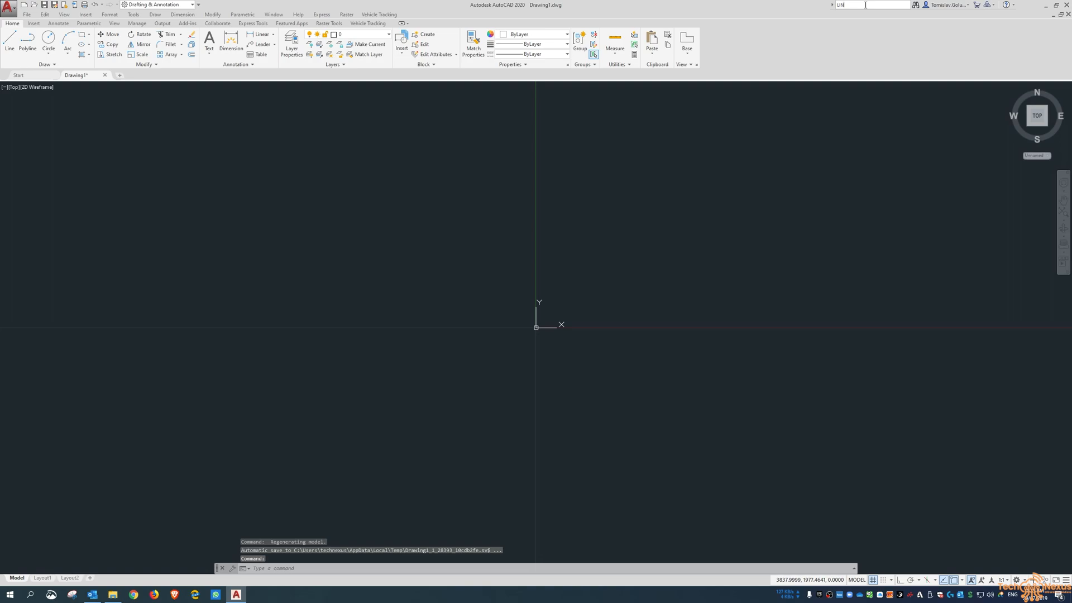
- Search the help for LINE, look through the result list, and close Help
key(Return)
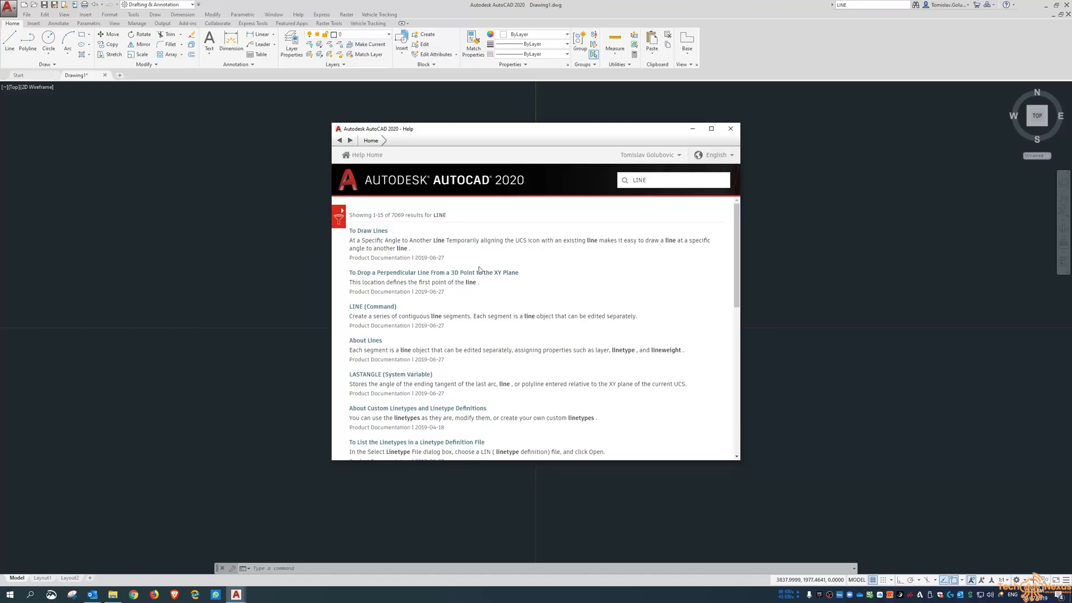
scroll(484, 366, down, 3)
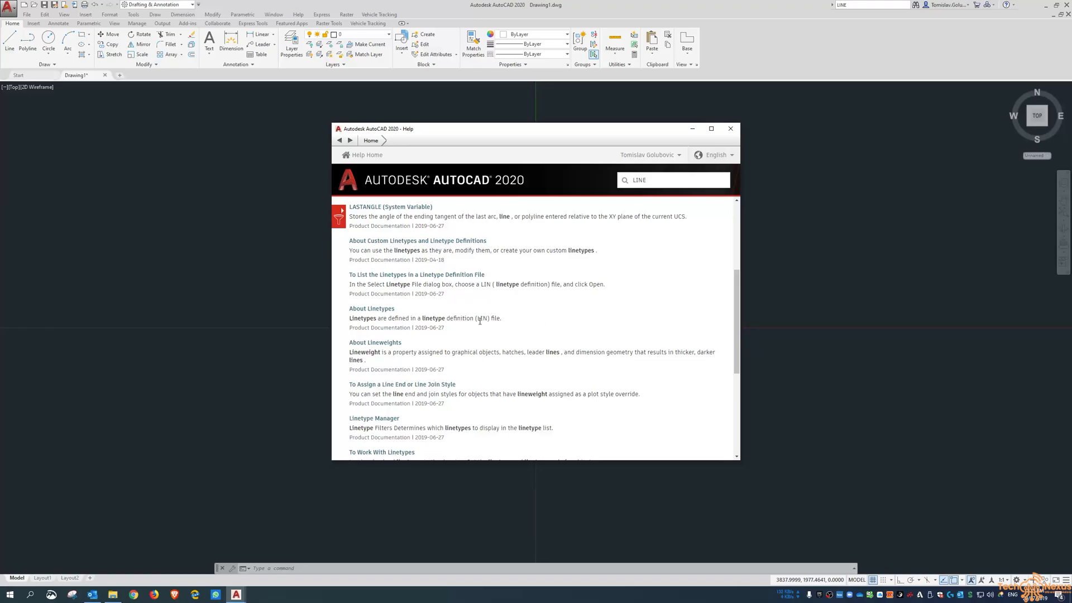
scroll(480, 321, down, 4)
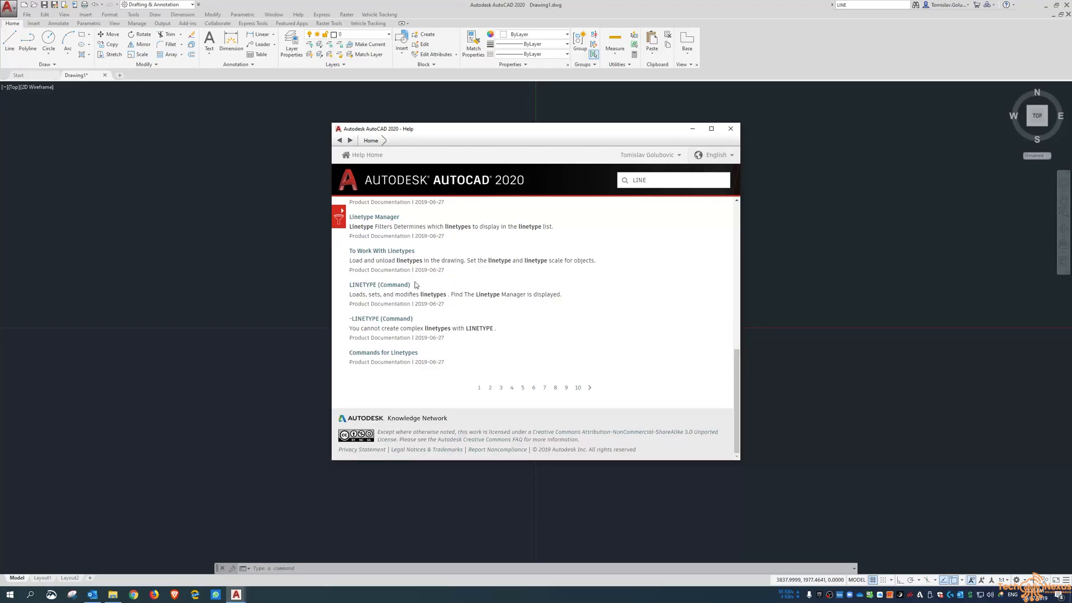
click(731, 129)
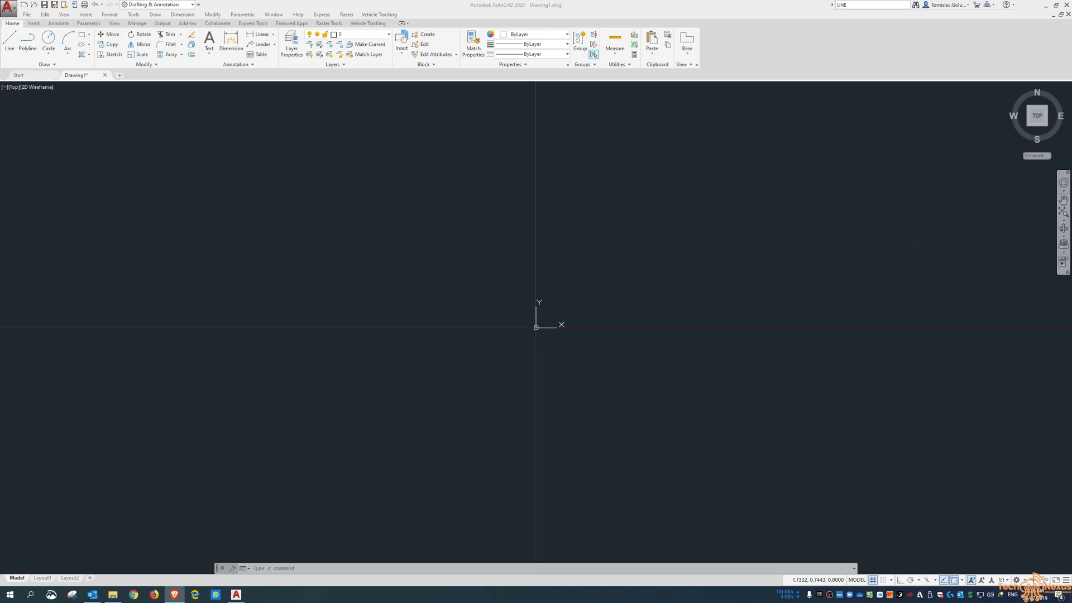
- In the browser, look over the Autodesk App Store's AutoCAD apps and its Fonts category, and close the store
drag(1071, 51, 407, 38)
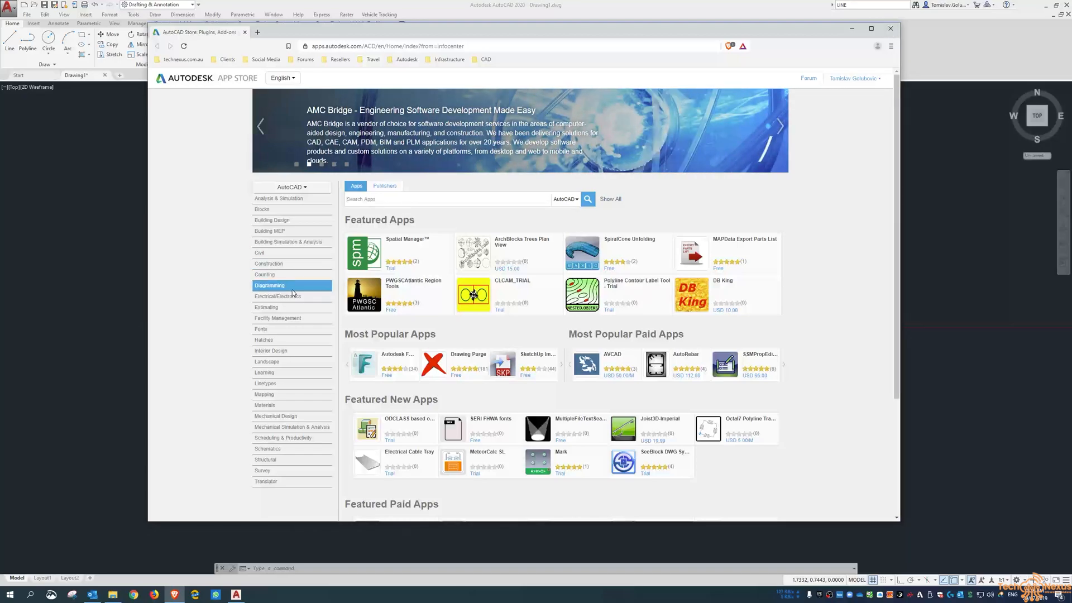
click(267, 333)
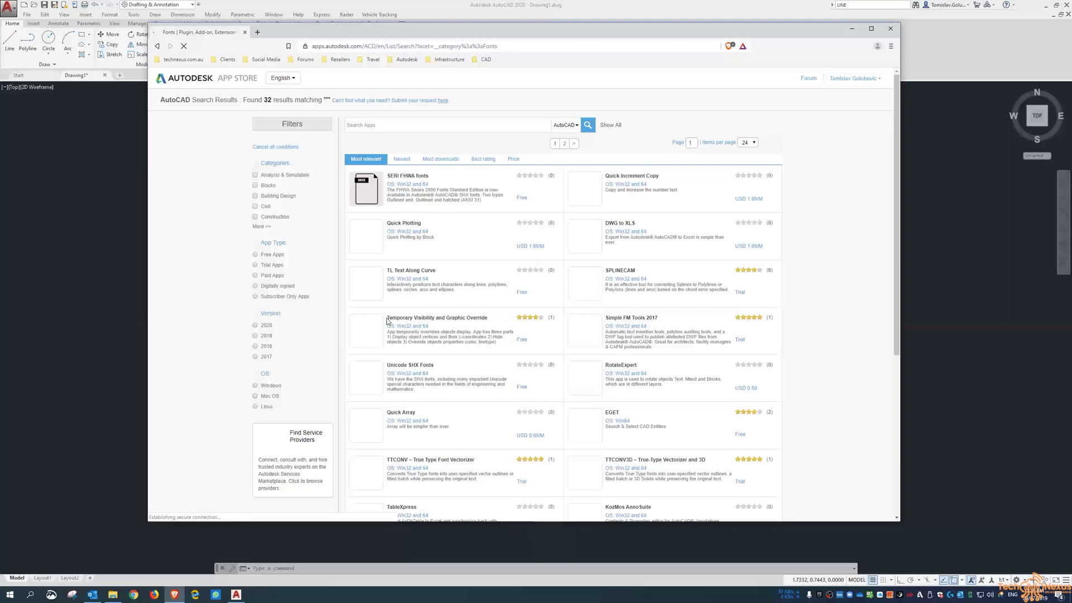
click(157, 45)
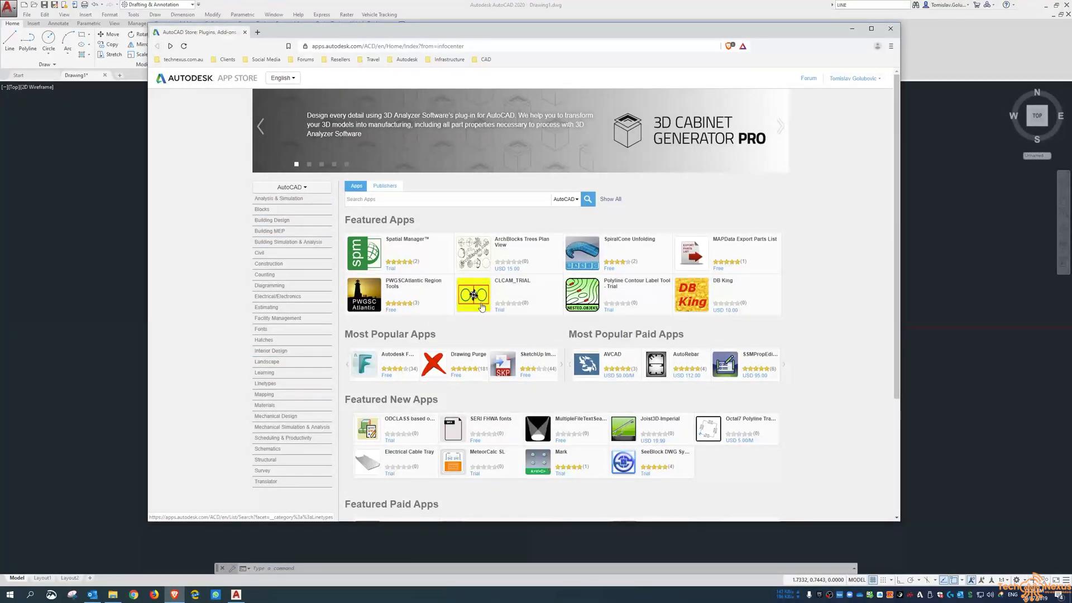
click(890, 29)
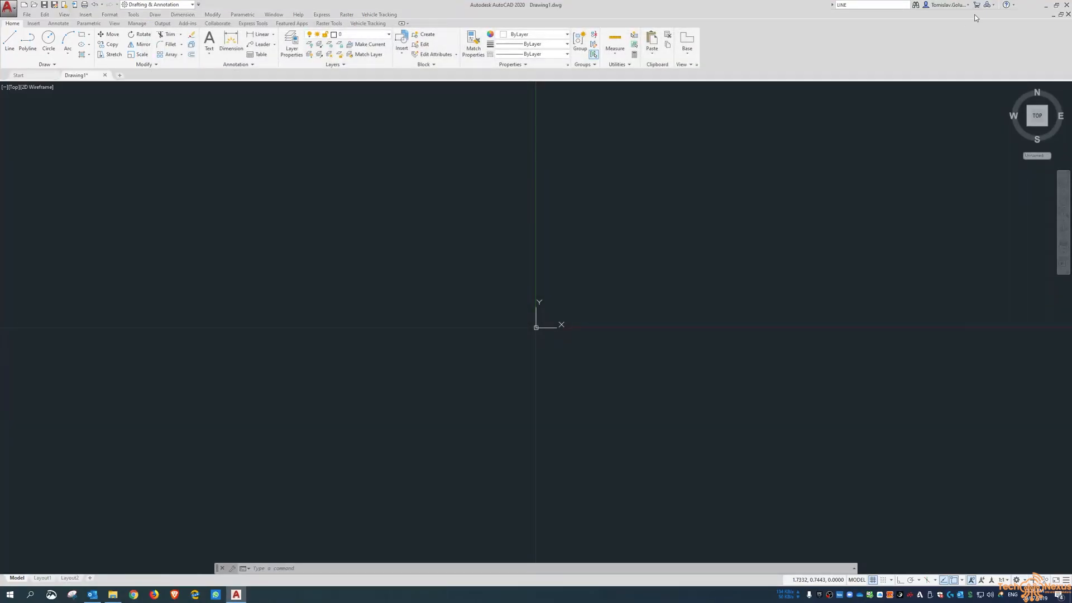
- Look over the Autodesk account and web links and the help options, and check the product version in the About information
click(994, 5)
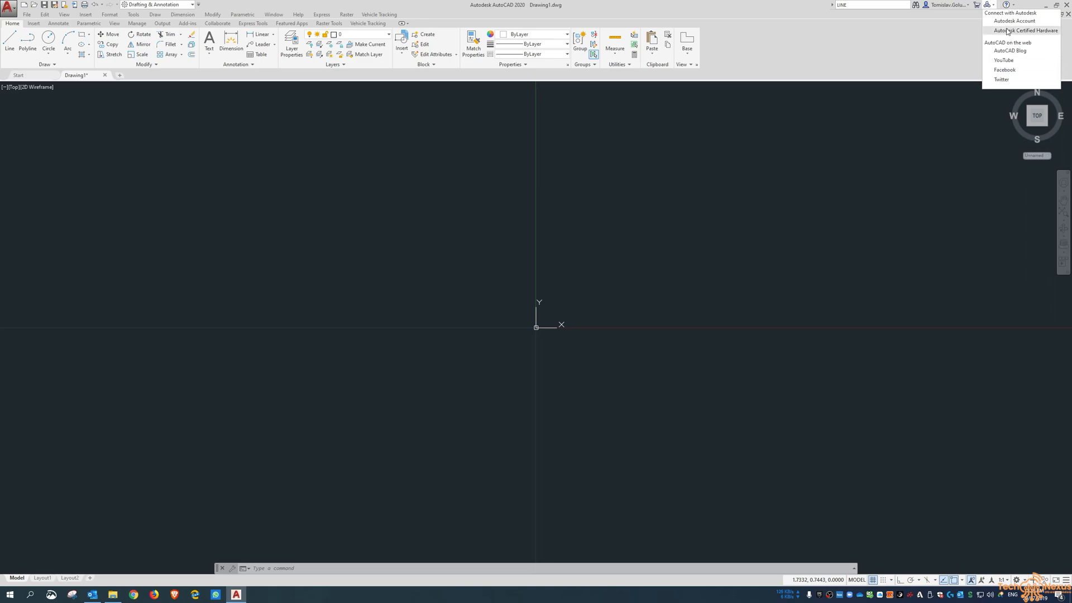
click(960, 43)
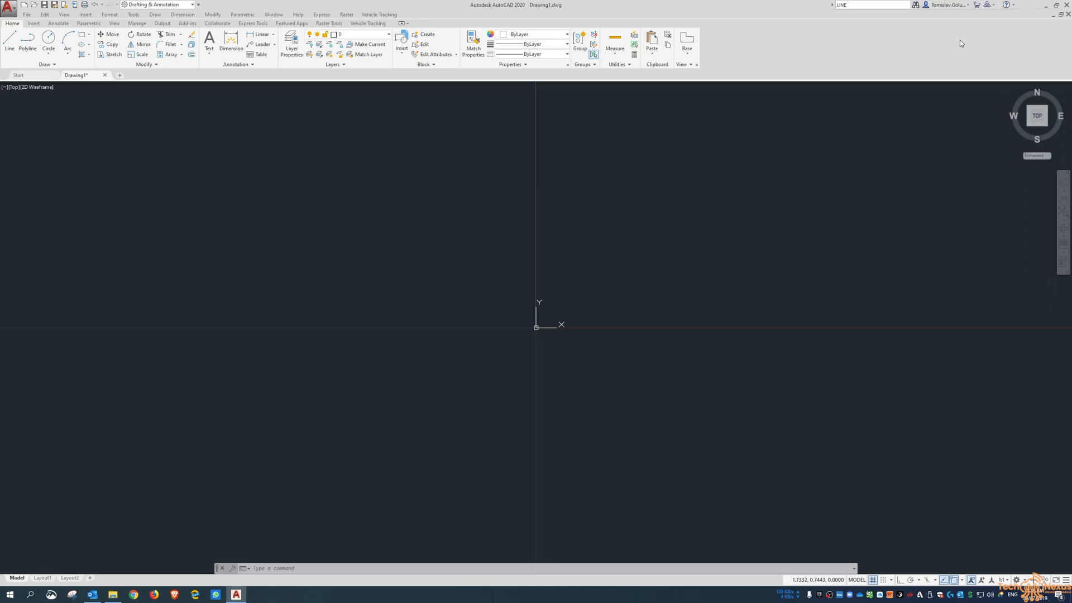
click(1013, 7)
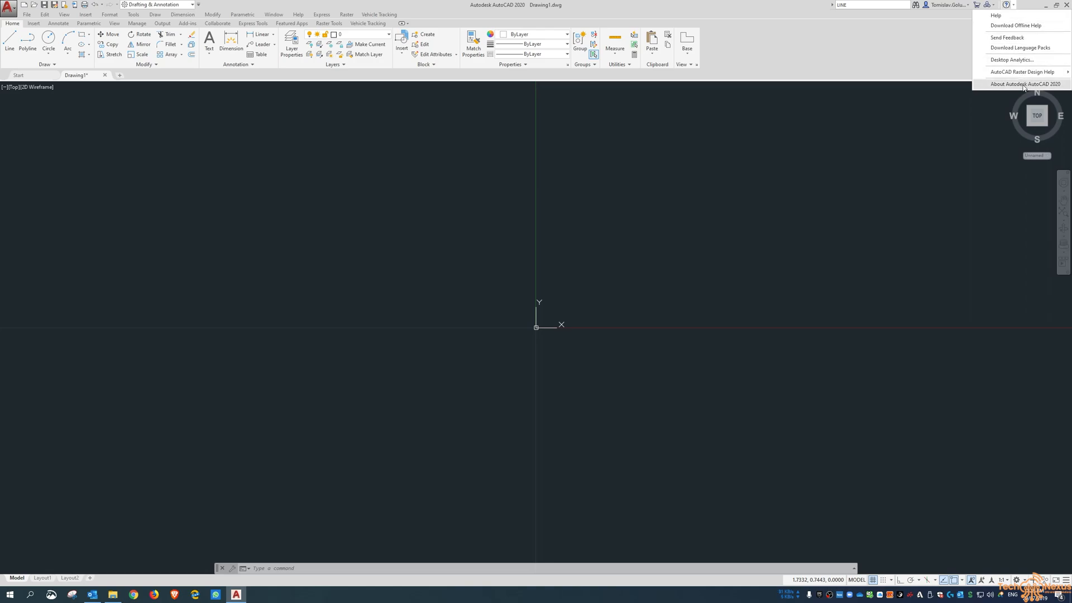
click(1024, 85)
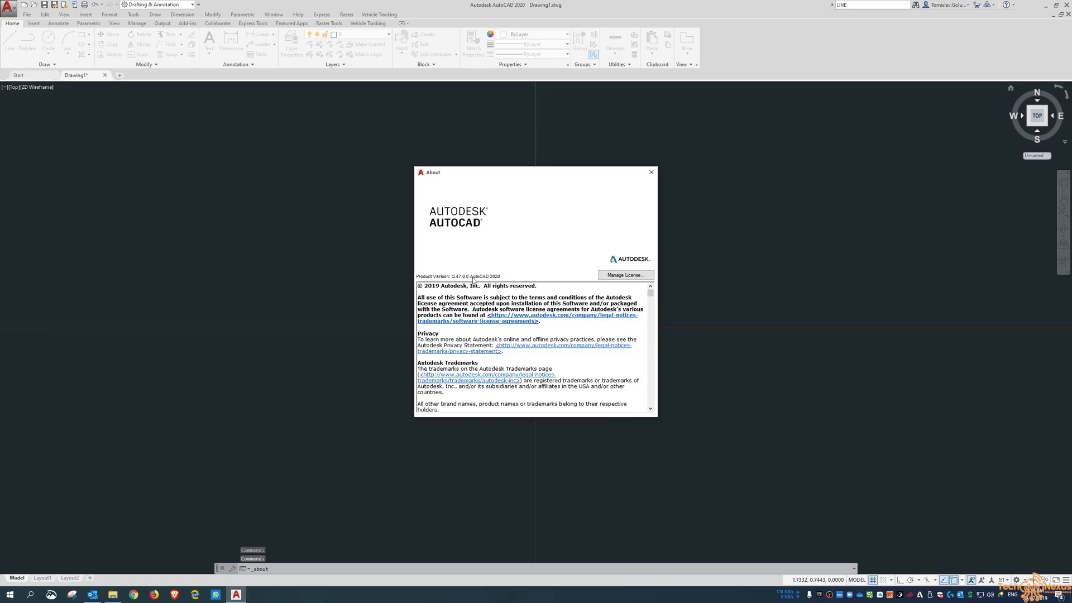
click(651, 173)
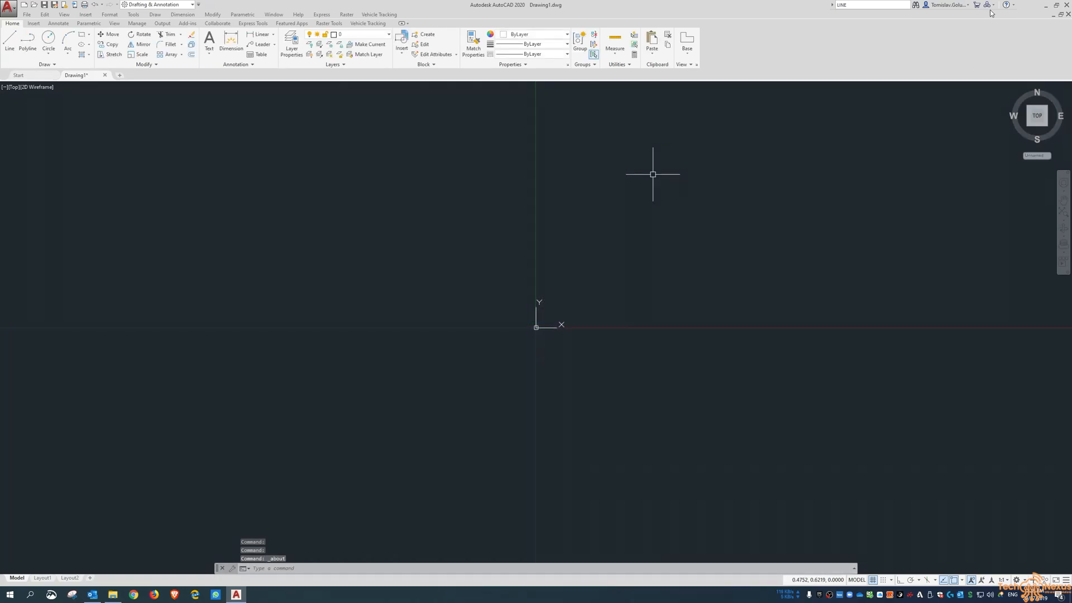
click(1014, 6)
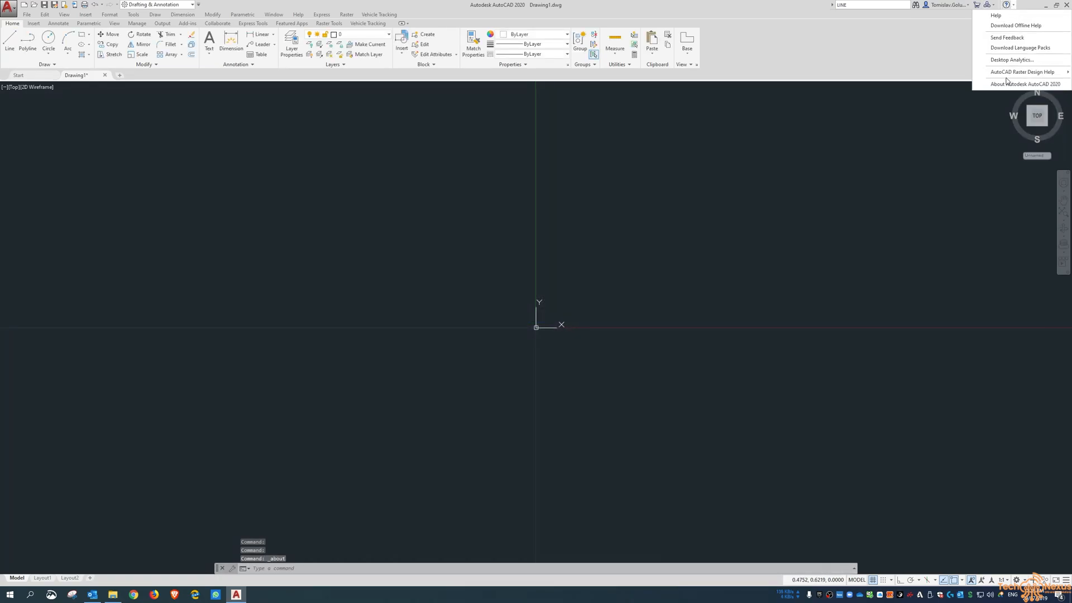
click(1012, 85)
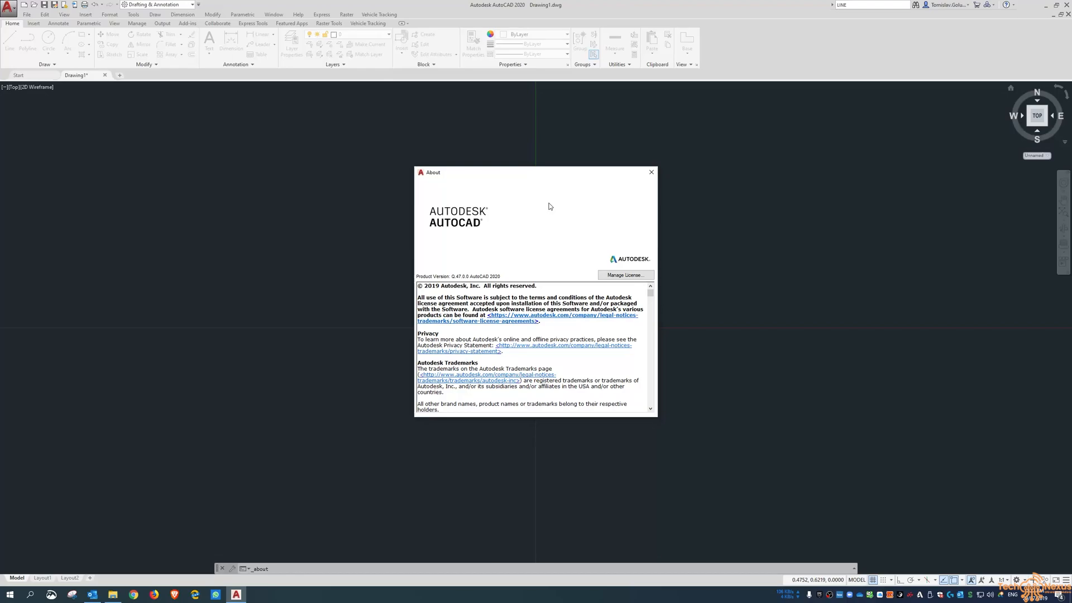
click(651, 172)
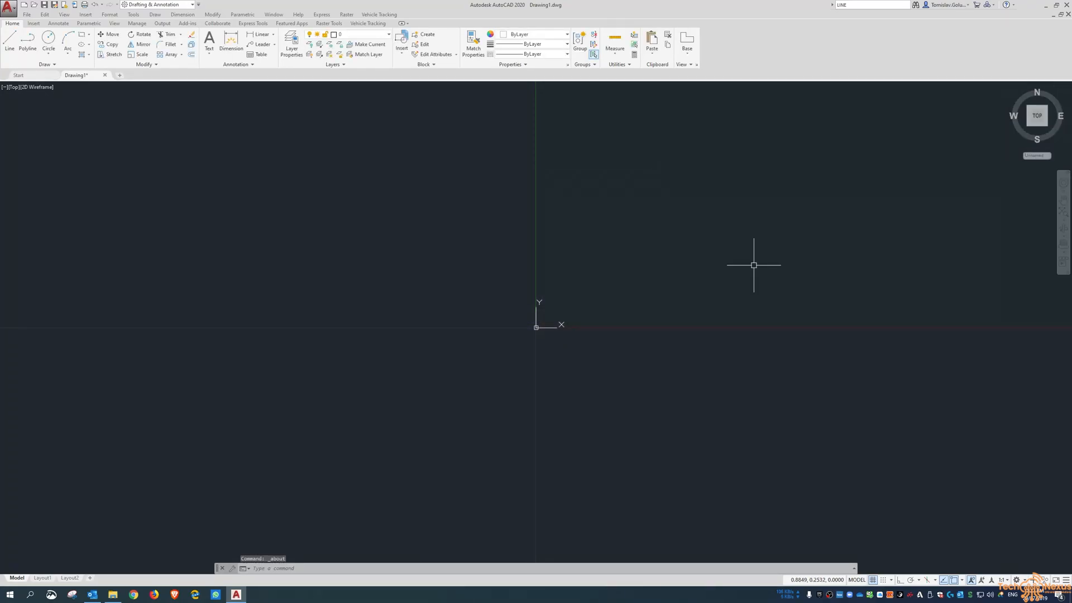
scroll(657, 208, down, 4)
middle_drag(686, 197, 377, 336)
middle_drag(557, 259, 458, 315)
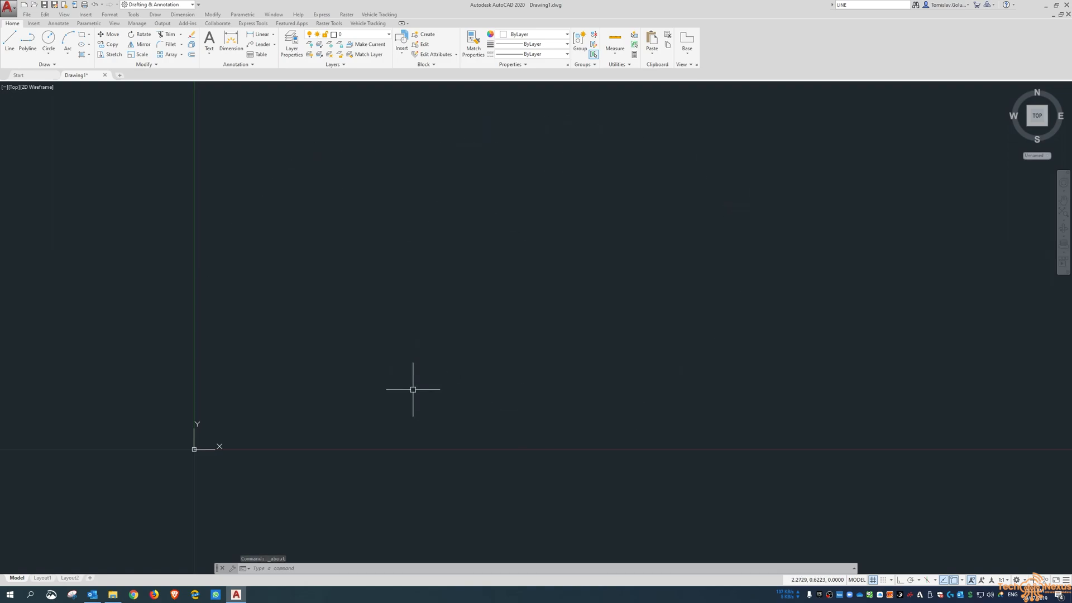
middle_drag(444, 251, 427, 265)
scroll(397, 344, down, 2)
middle_drag(547, 171, 476, 229)
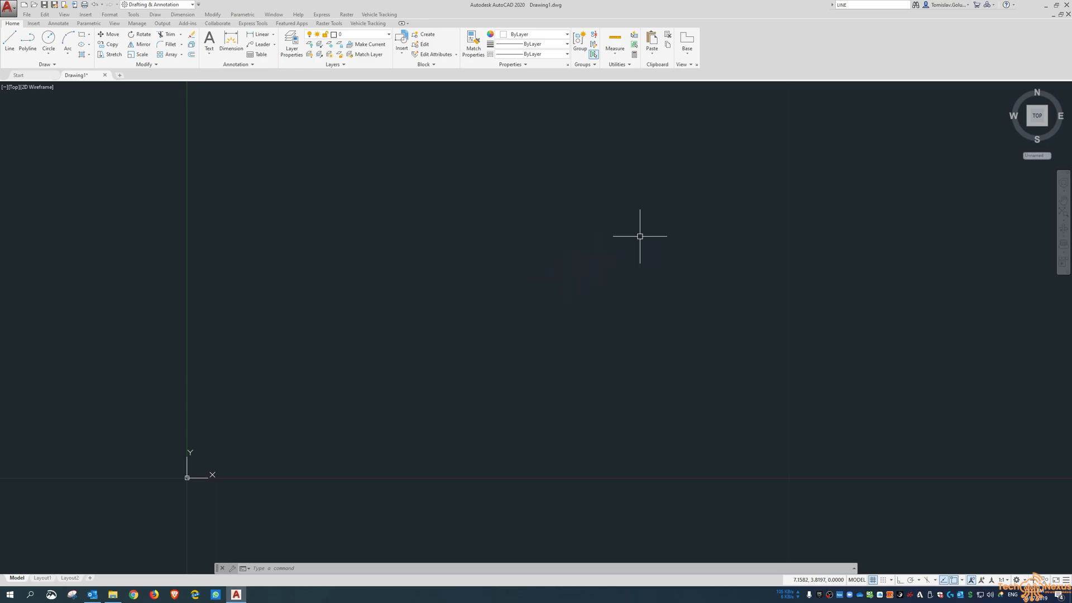